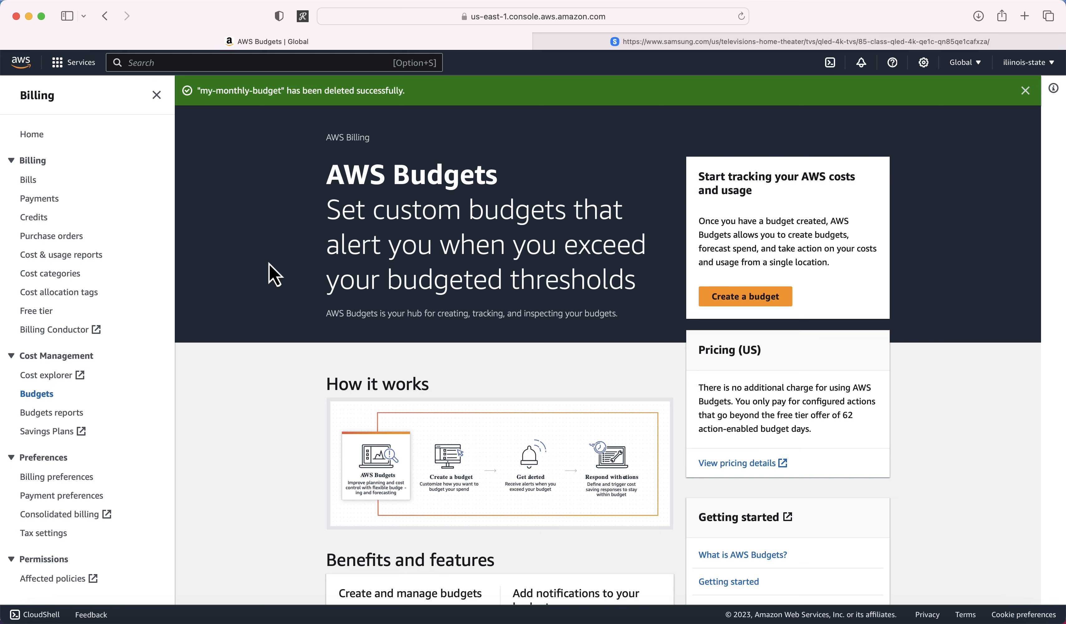
Step: Open the Bills page in a new tab and close the Samsung TV tab
triple_click(420, 178)
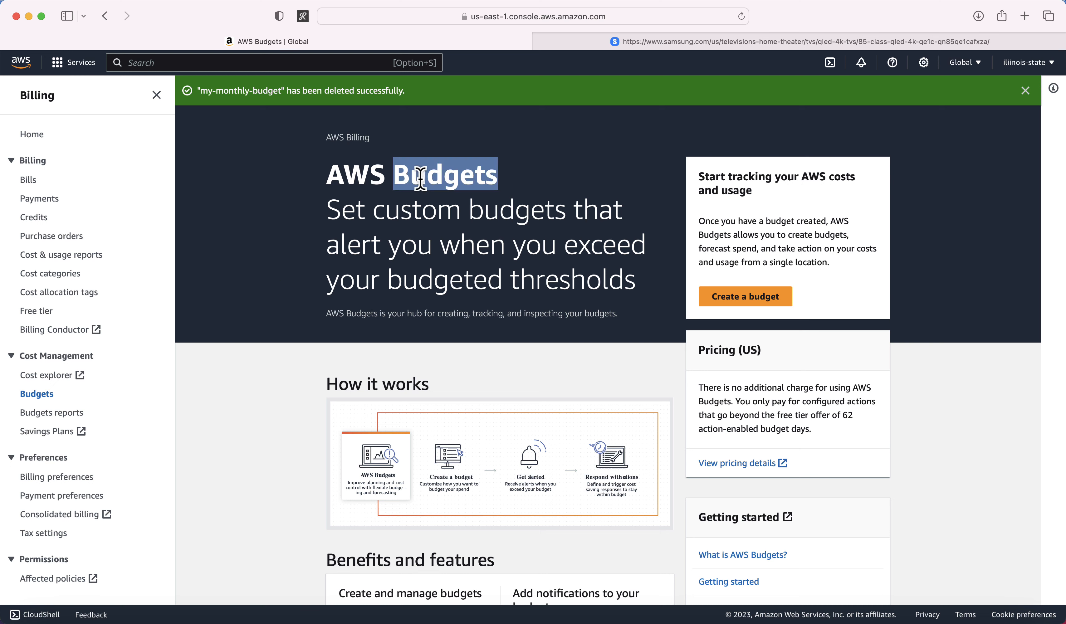
click(282, 228)
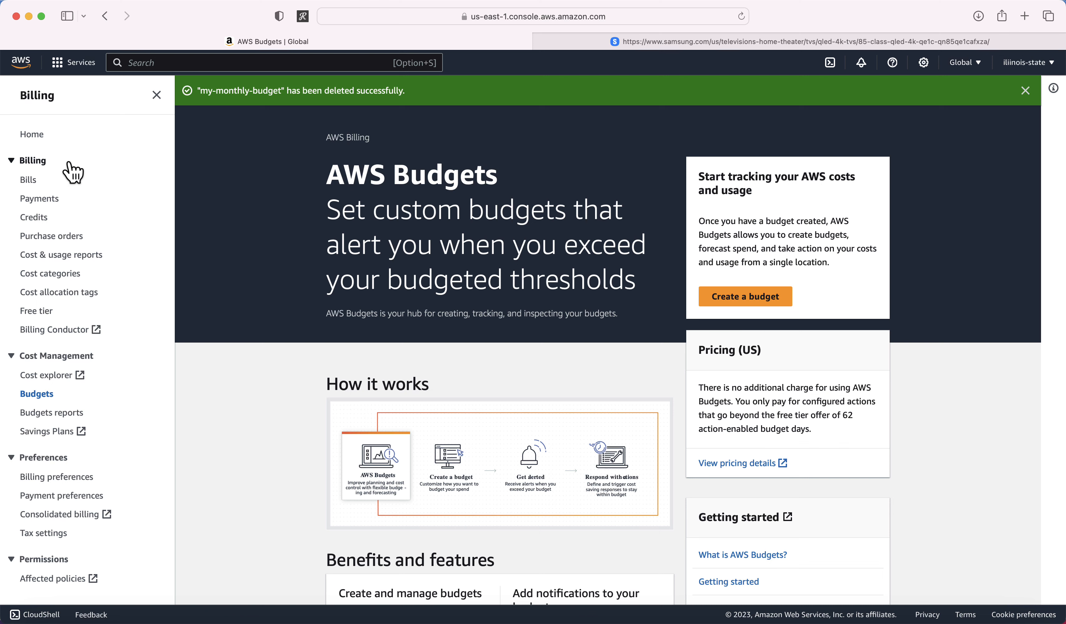
right_click(30, 180)
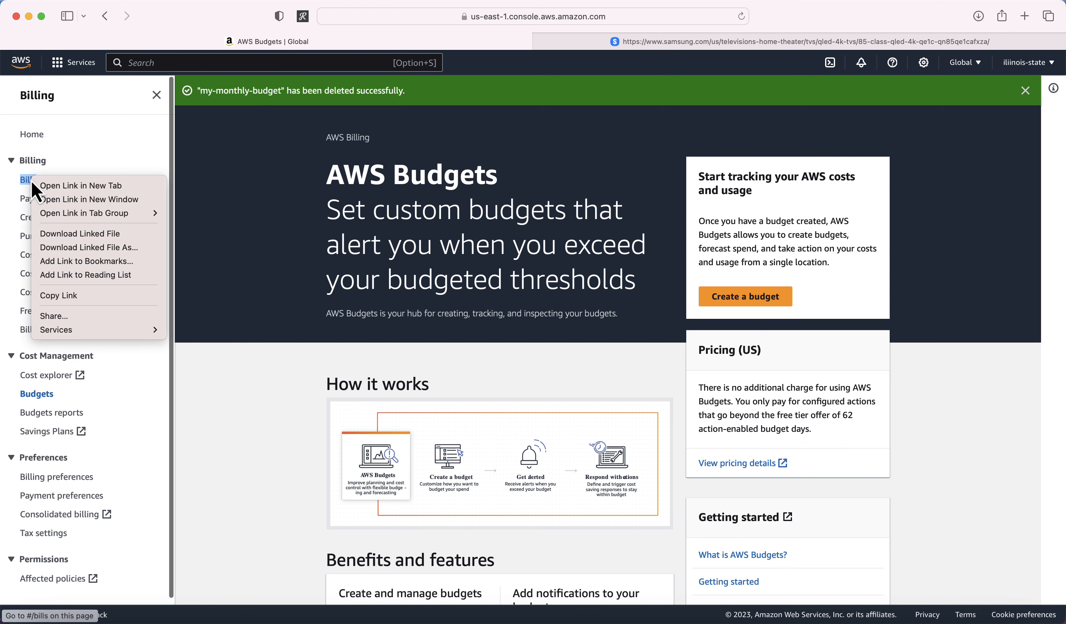
click(60, 186)
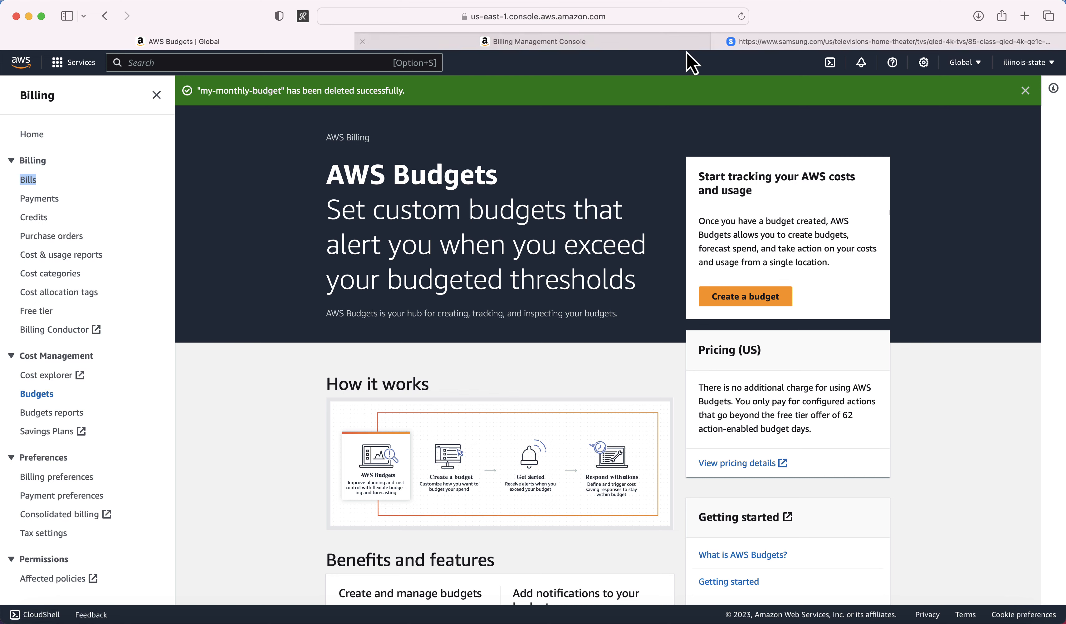
click(718, 41)
click(750, 44)
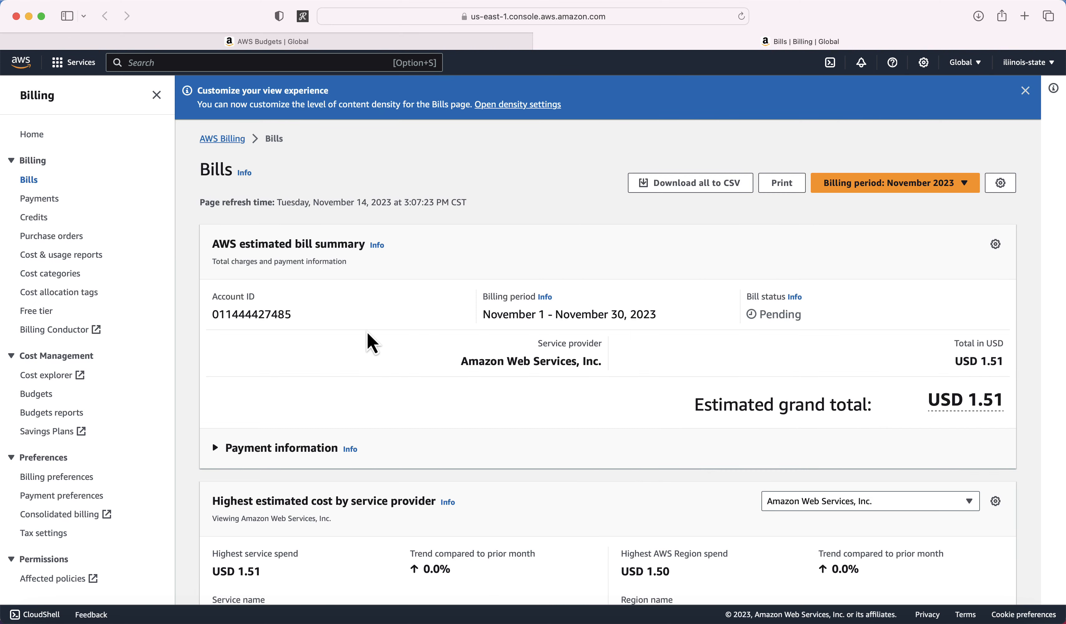
Step: Review November 2023's USD 1.51 estimated charges and open the Billing period list
scroll(378, 321, down, 5)
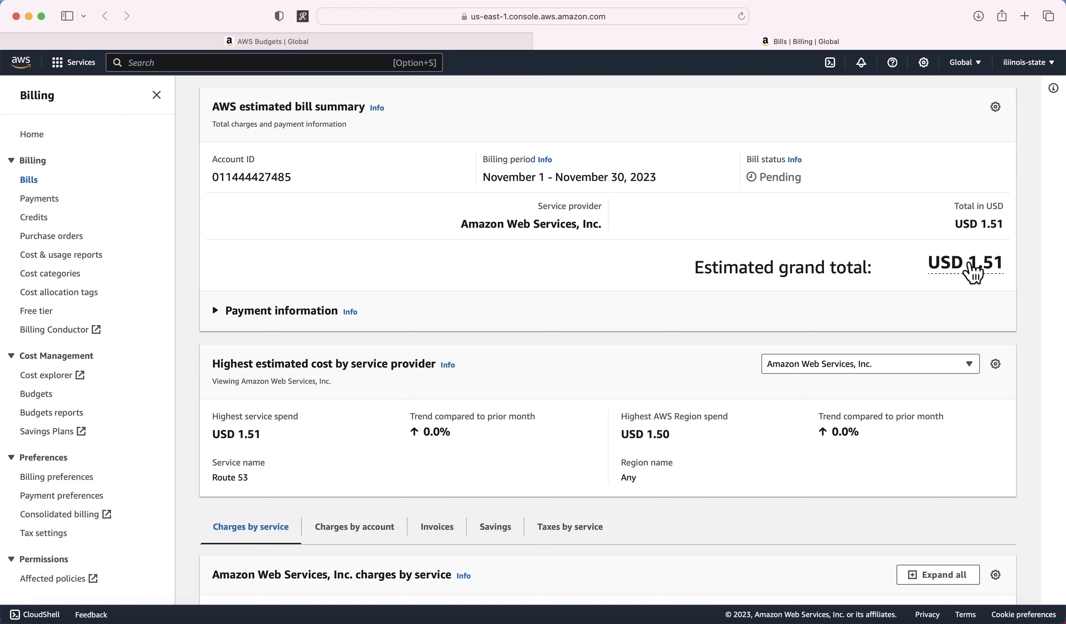
scroll(904, 297, down, 2)
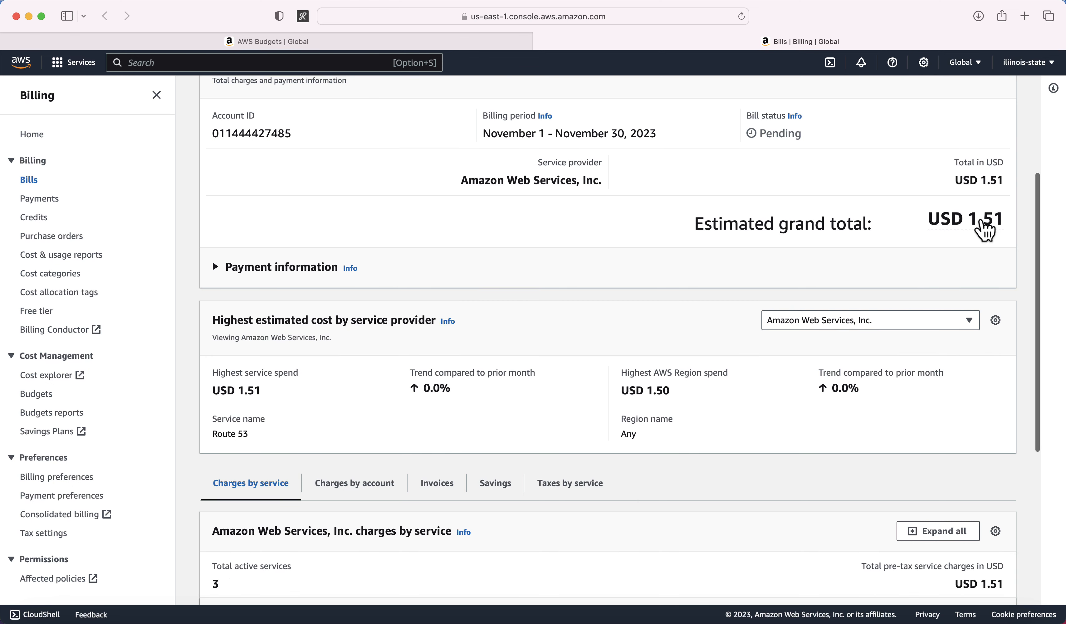
scroll(675, 304, up, 5)
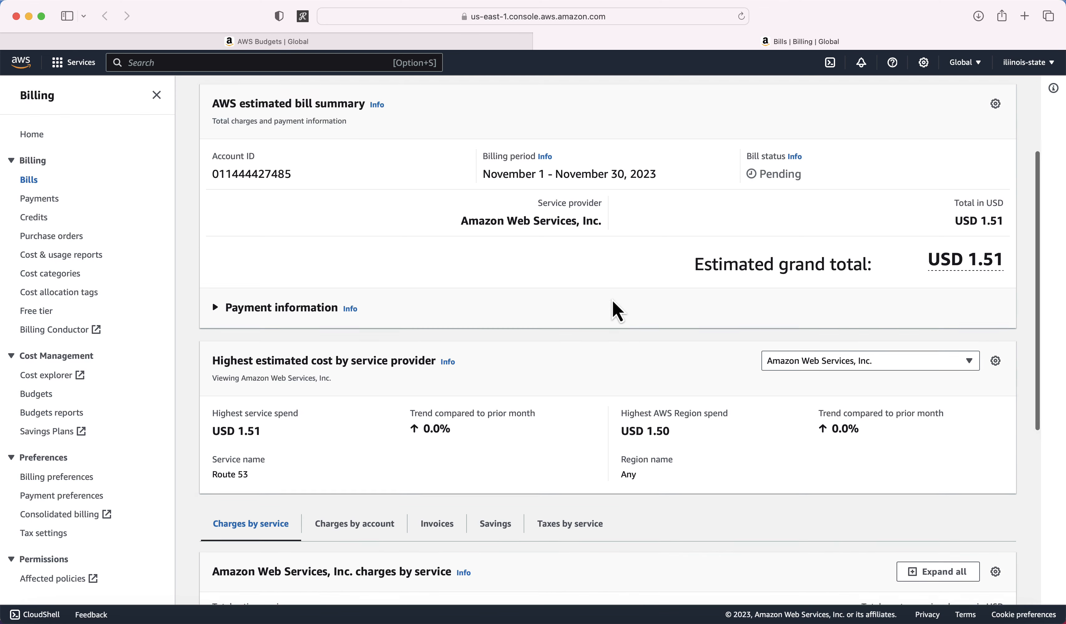
click(901, 184)
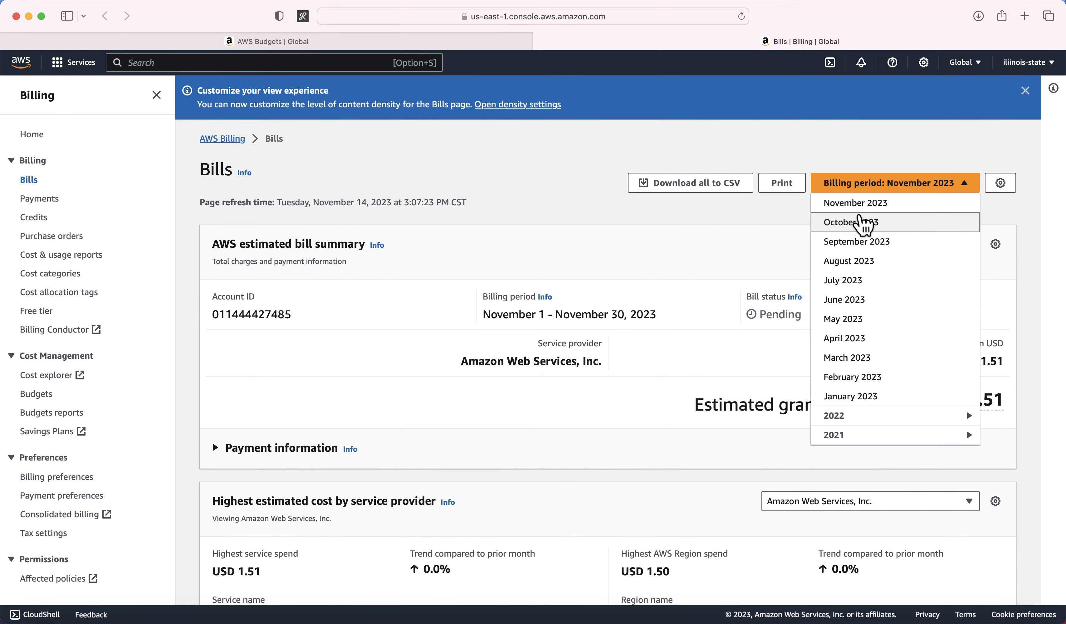
Step: Switch to the October 2023 bill and review its Forecast-dominated service charges
click(862, 223)
scroll(535, 310, down, 4)
scroll(535, 311, down, 5)
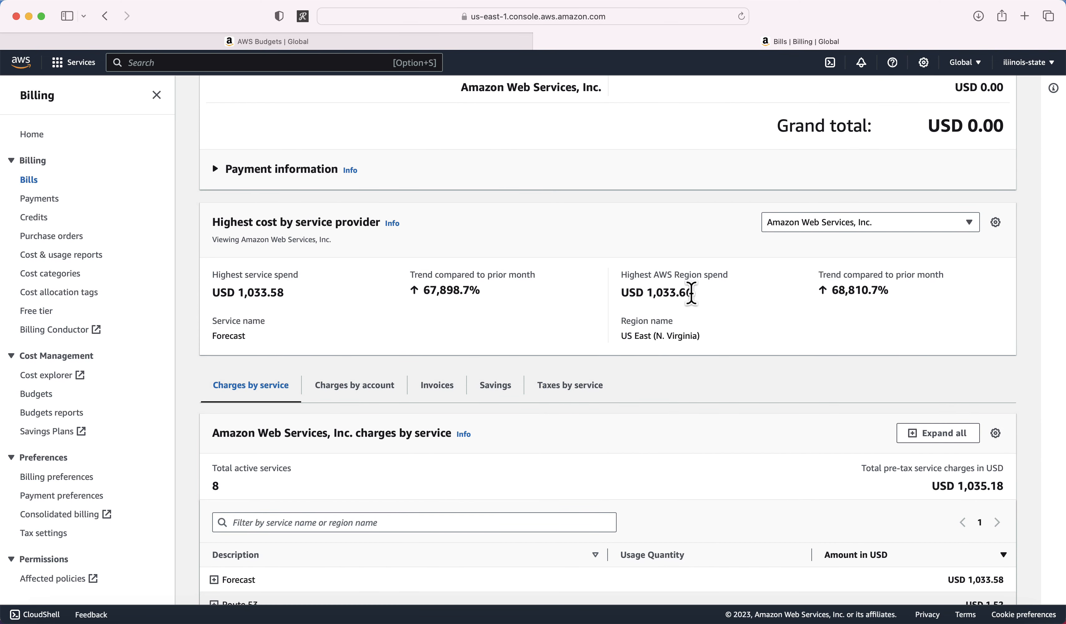
scroll(464, 400, down, 3)
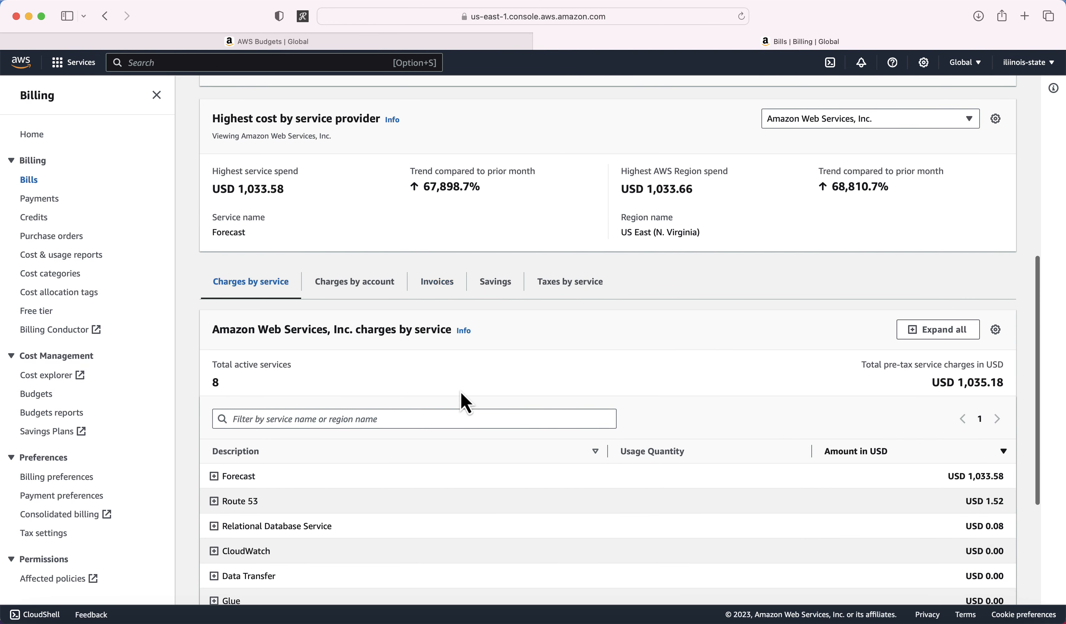
scroll(264, 476, down, 1)
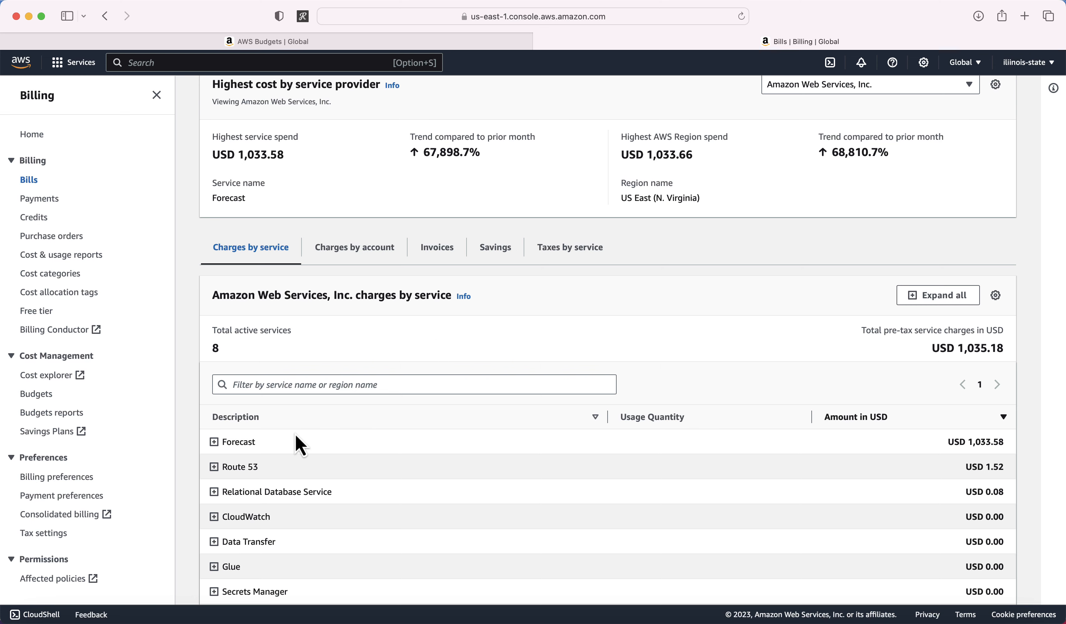
scroll(299, 446, up, 10)
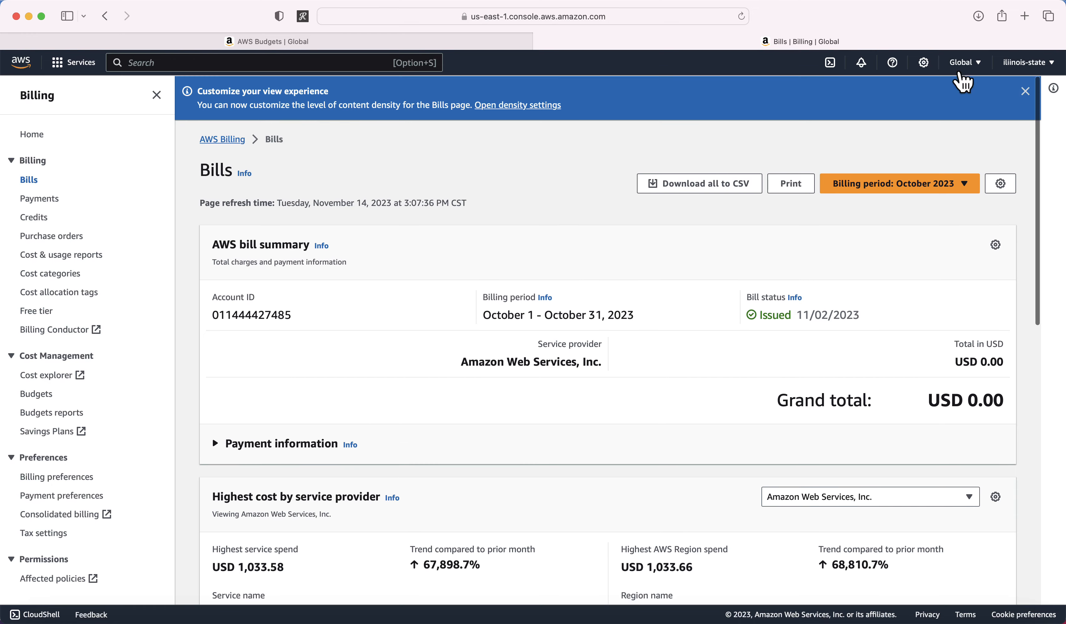
Step: Select February 2023 and review its USD 25.70 bill, led by QuickSight at USD 23.07
click(955, 185)
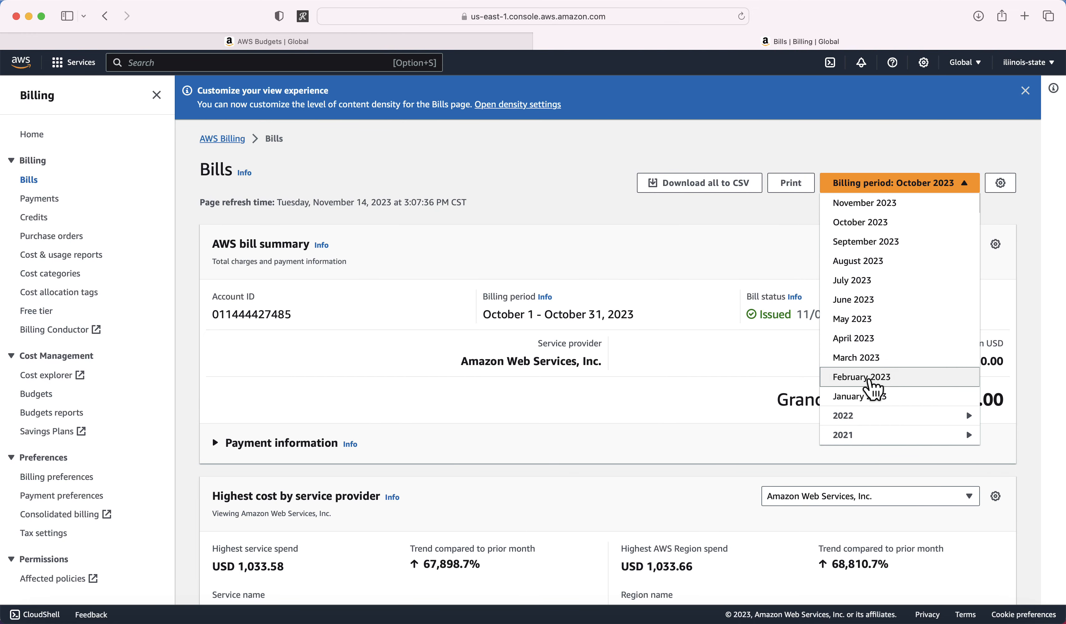
click(870, 382)
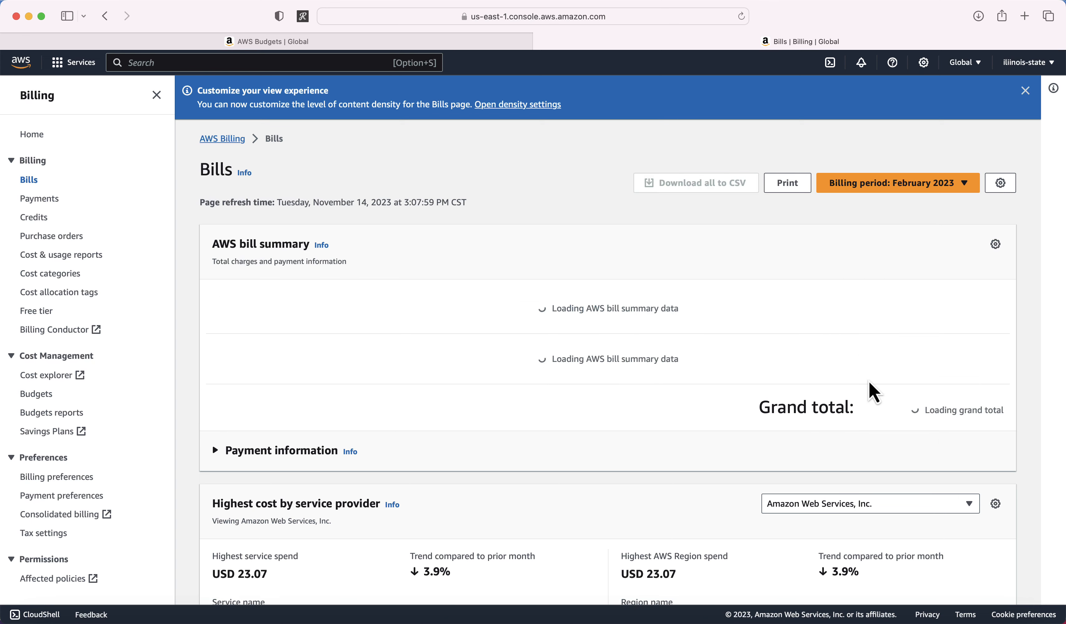
scroll(514, 377, down, 3)
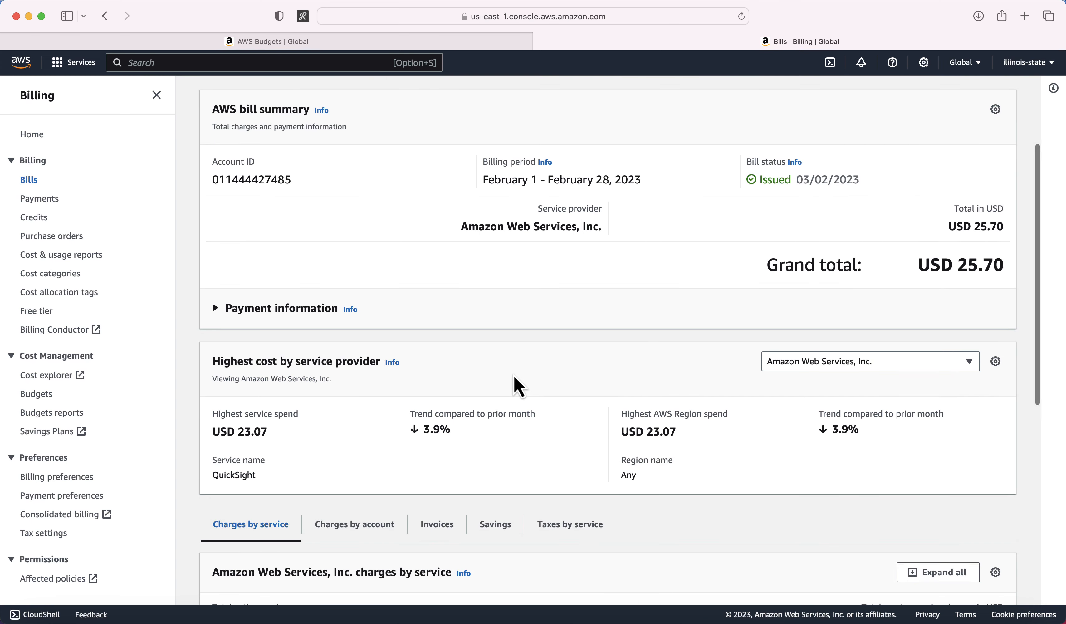
scroll(515, 377, down, 3)
scroll(518, 386, down, 3)
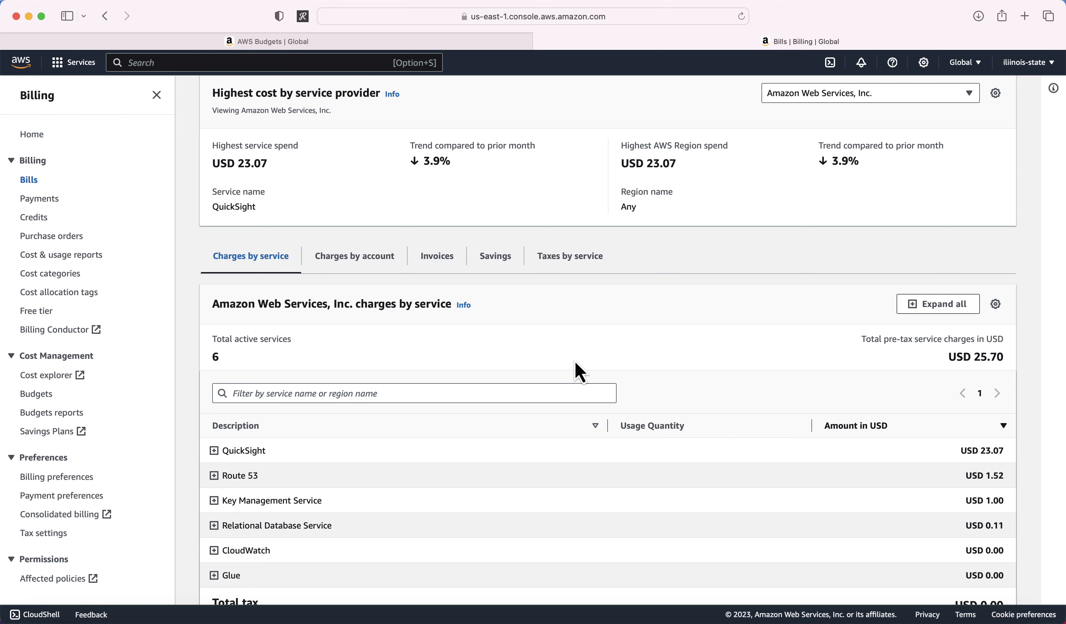
scroll(574, 369, up, 10)
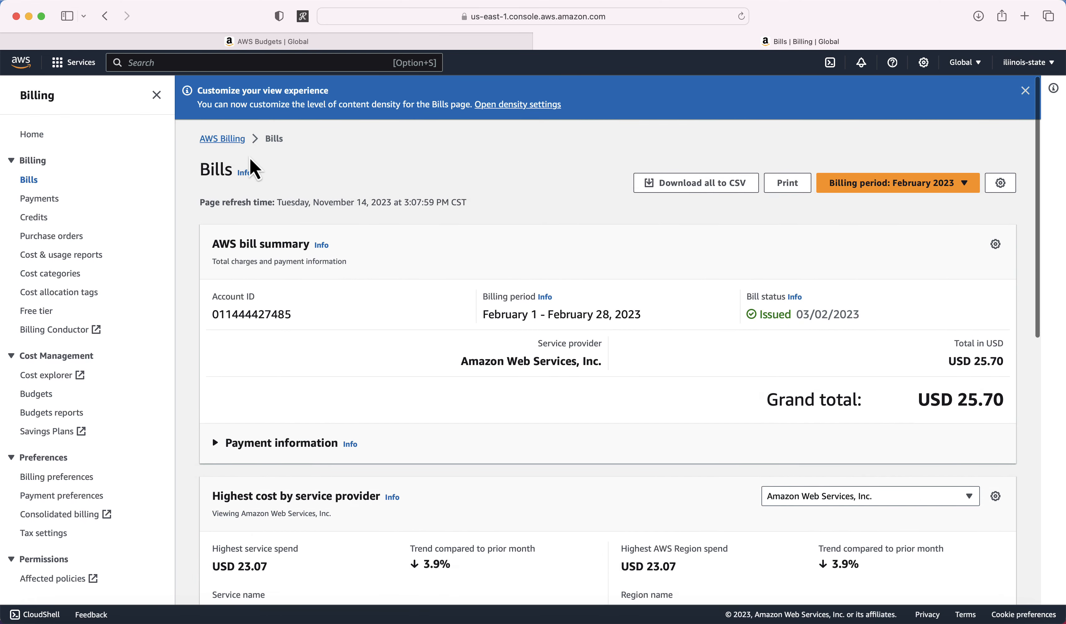
Step: Go to the Billing dashboard, then search 'budg' to reopen AWS Budgets
click(225, 139)
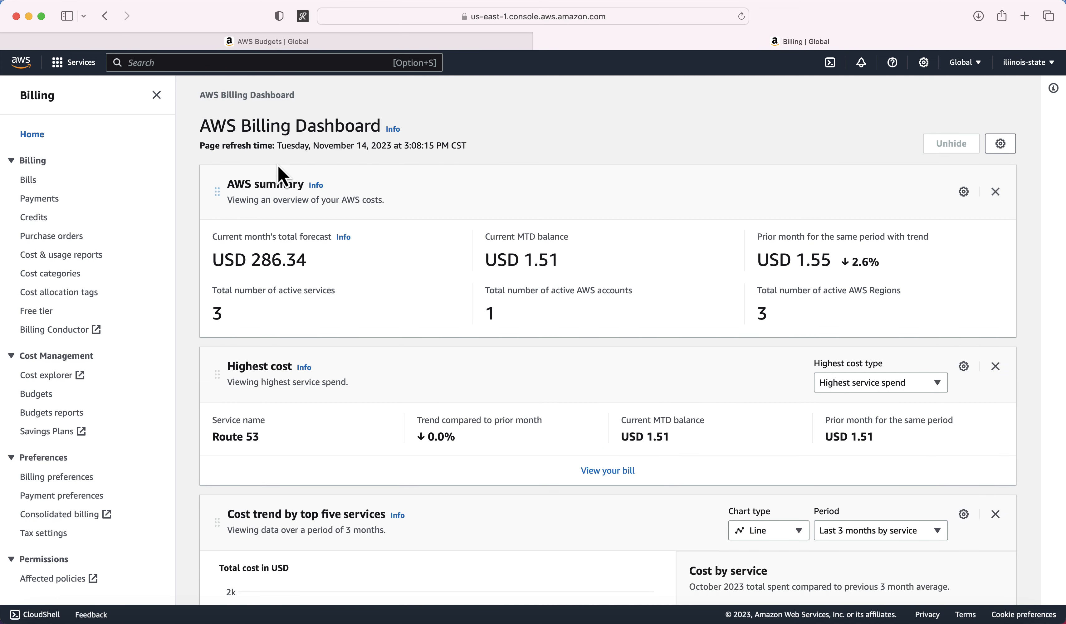
click(203, 64)
text(budgets)
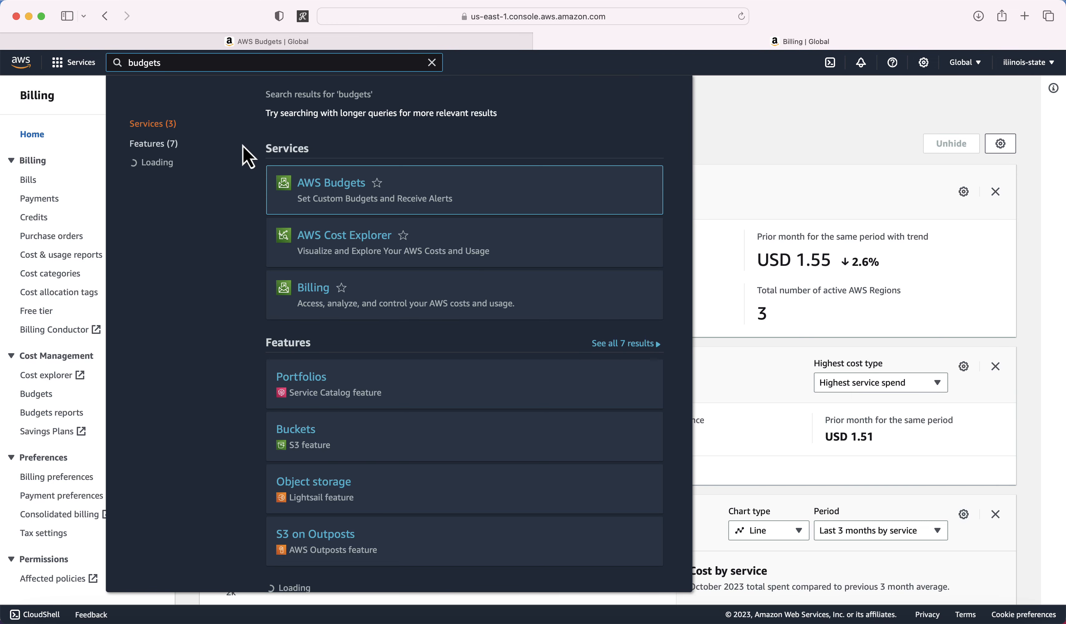
click(393, 191)
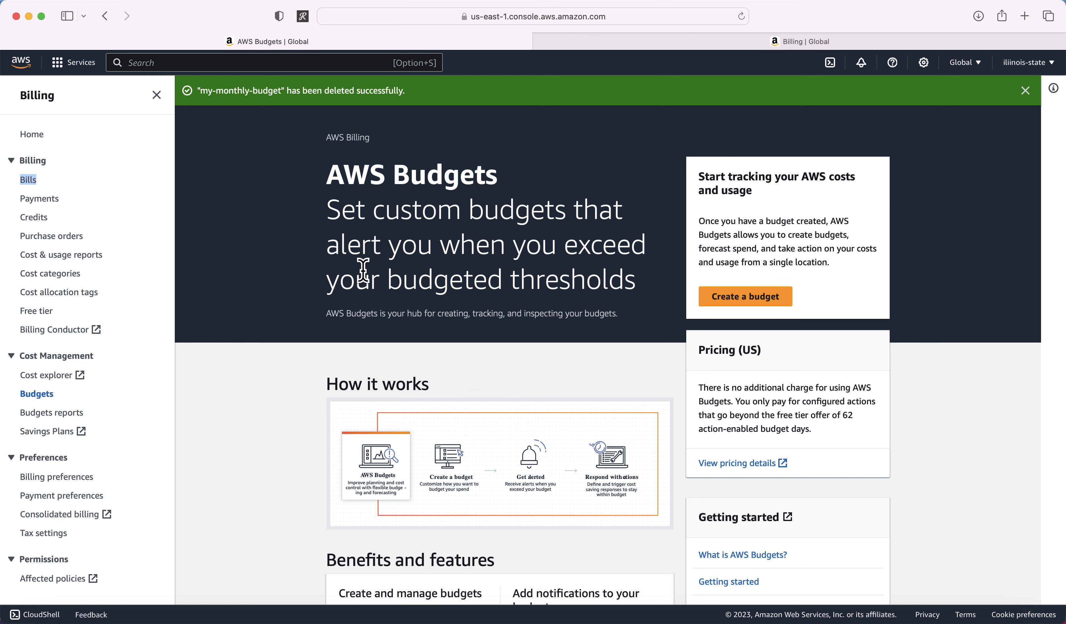
Step: Start a new budget with Customize (advanced) setup and the Cost budget type
click(754, 298)
scroll(626, 207, down, 3)
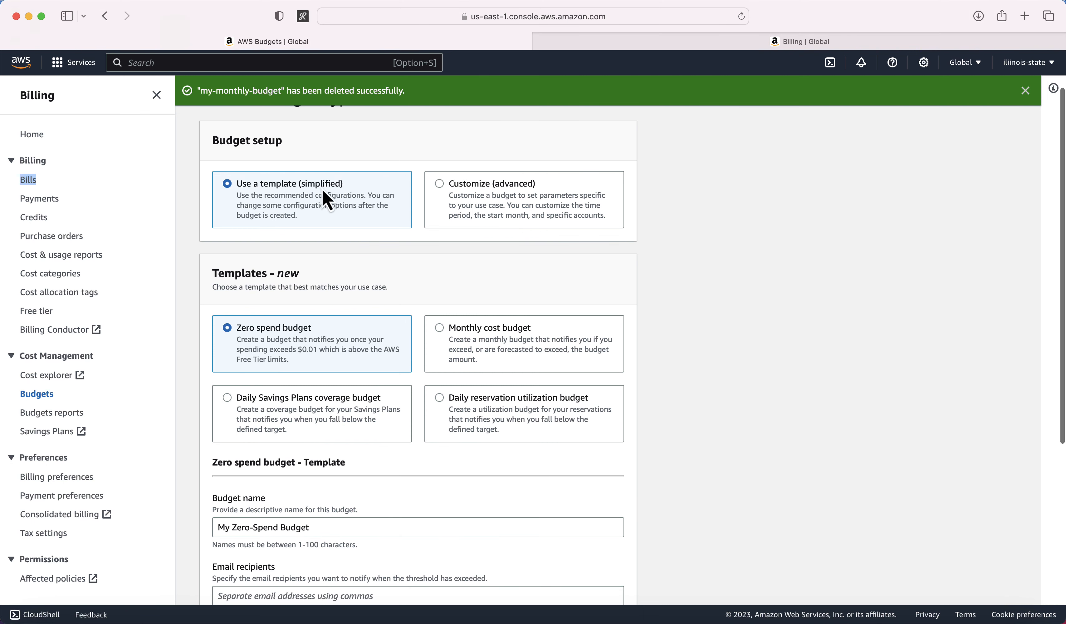
click(443, 188)
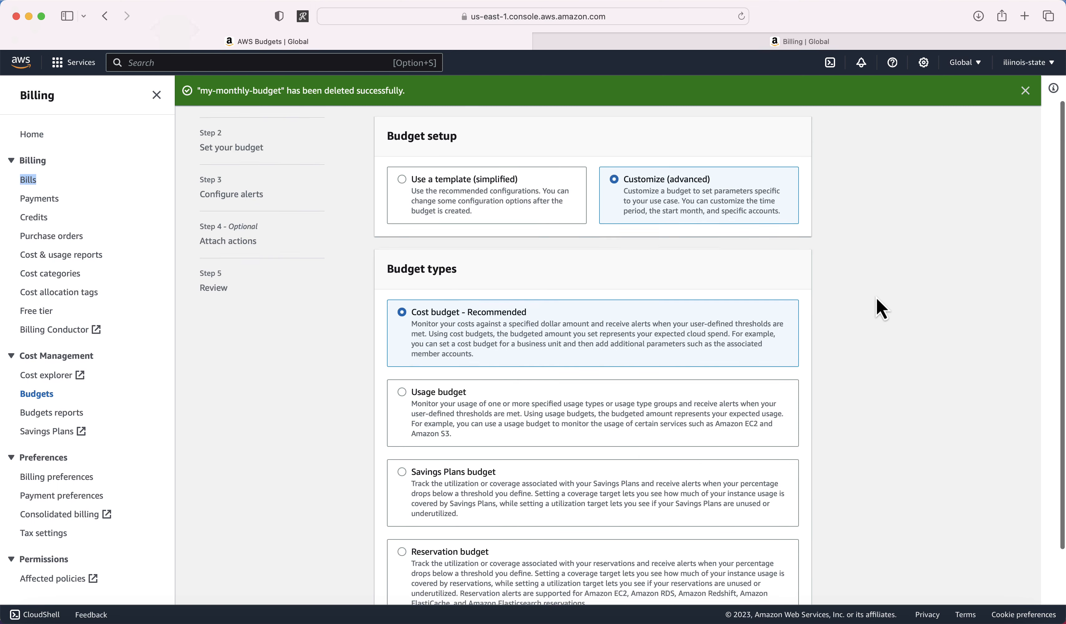
scroll(882, 309, down, 3)
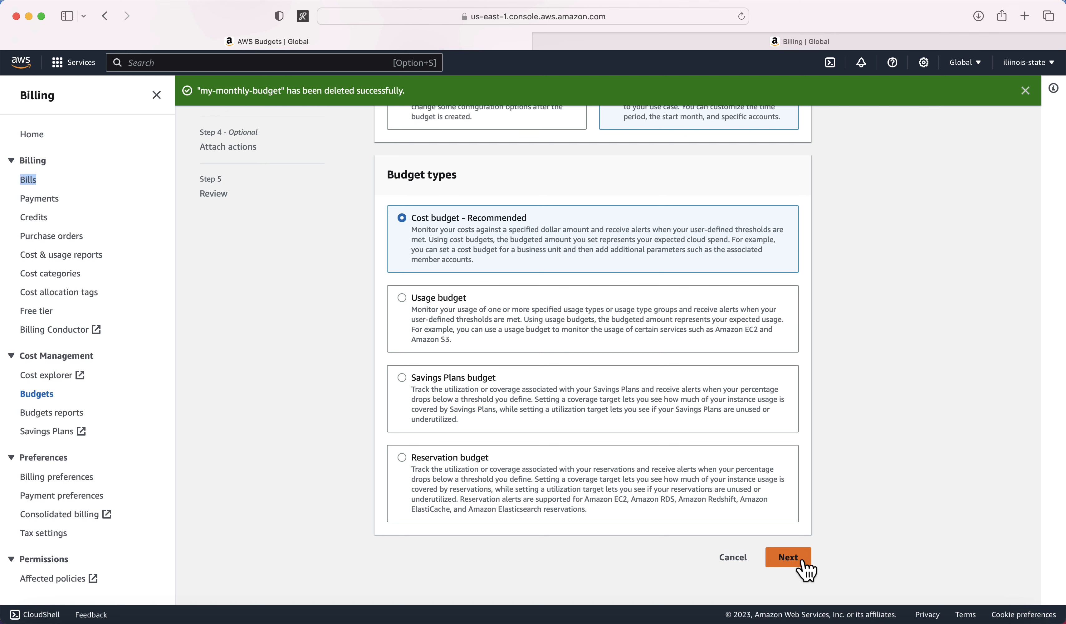
click(789, 558)
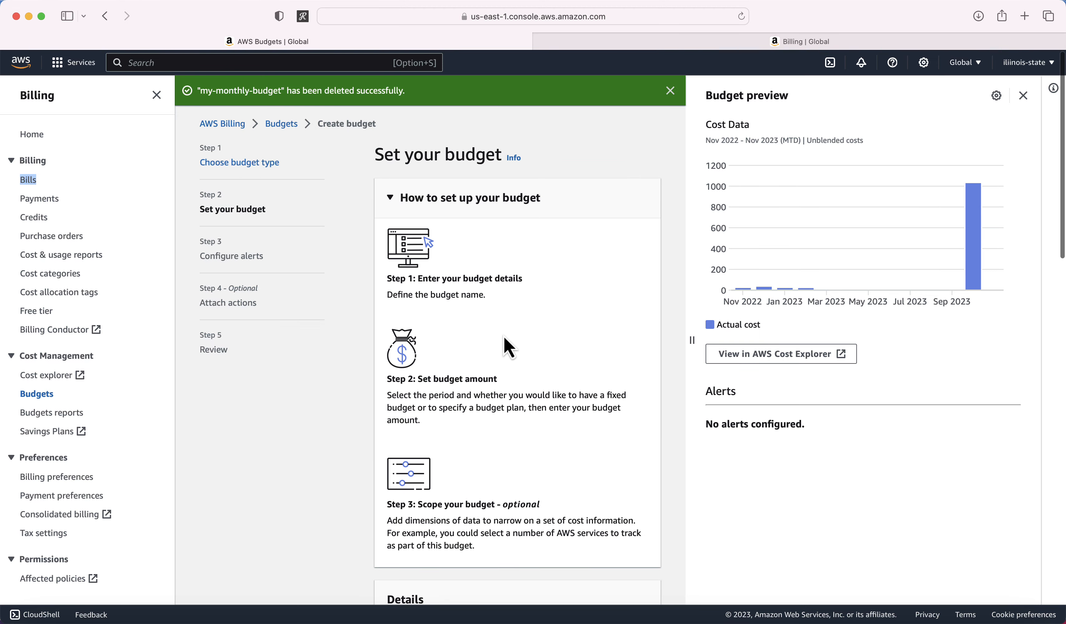
scroll(508, 347, down, 7)
click(451, 369)
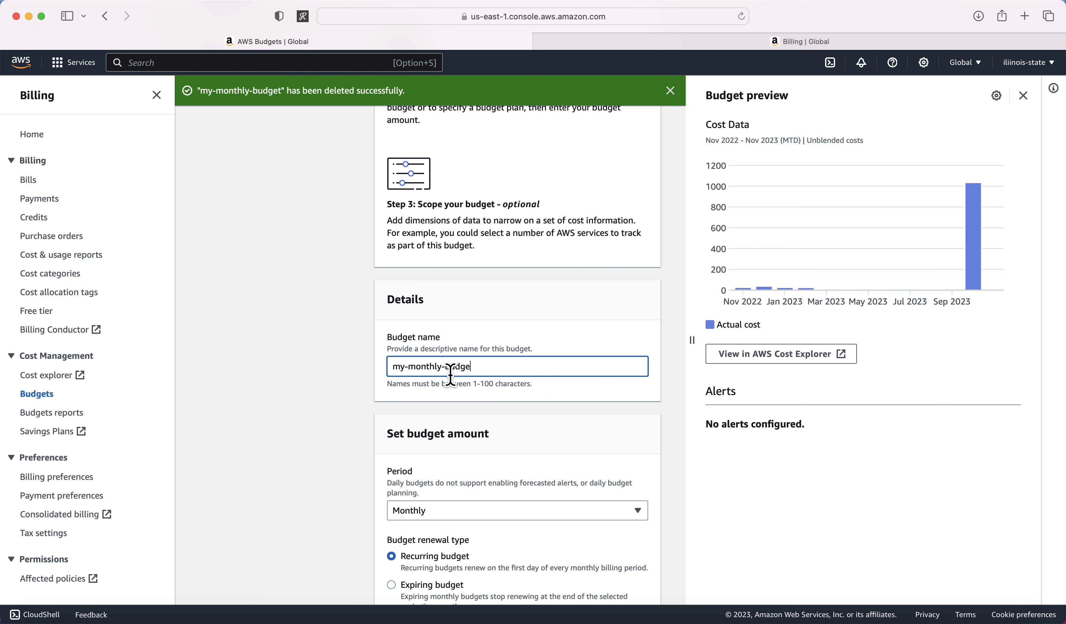
scroll(364, 455, down, 3)
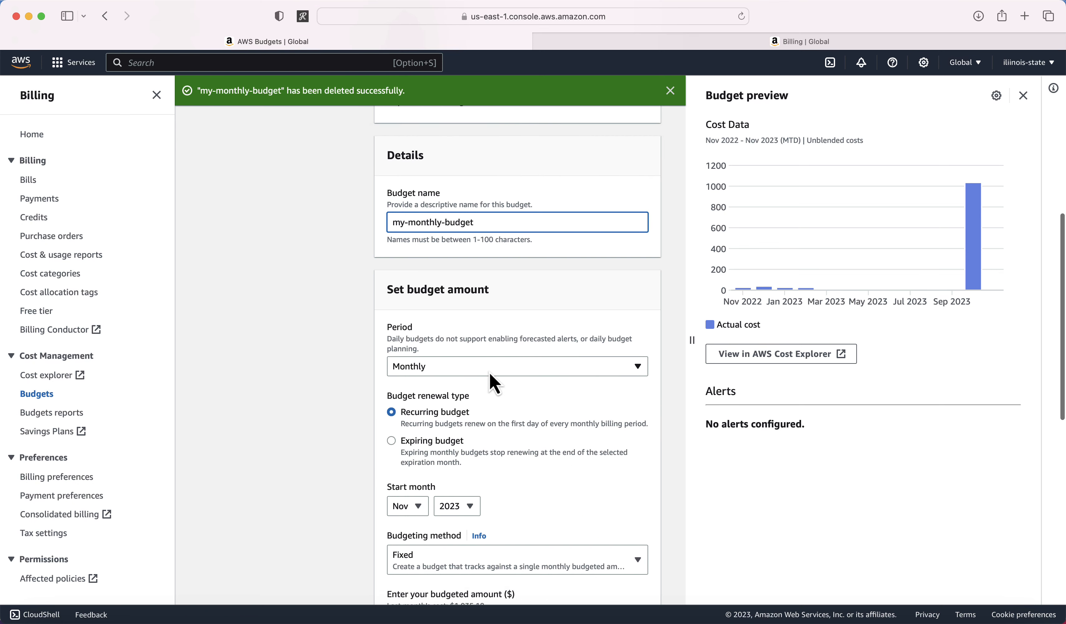
click(473, 372)
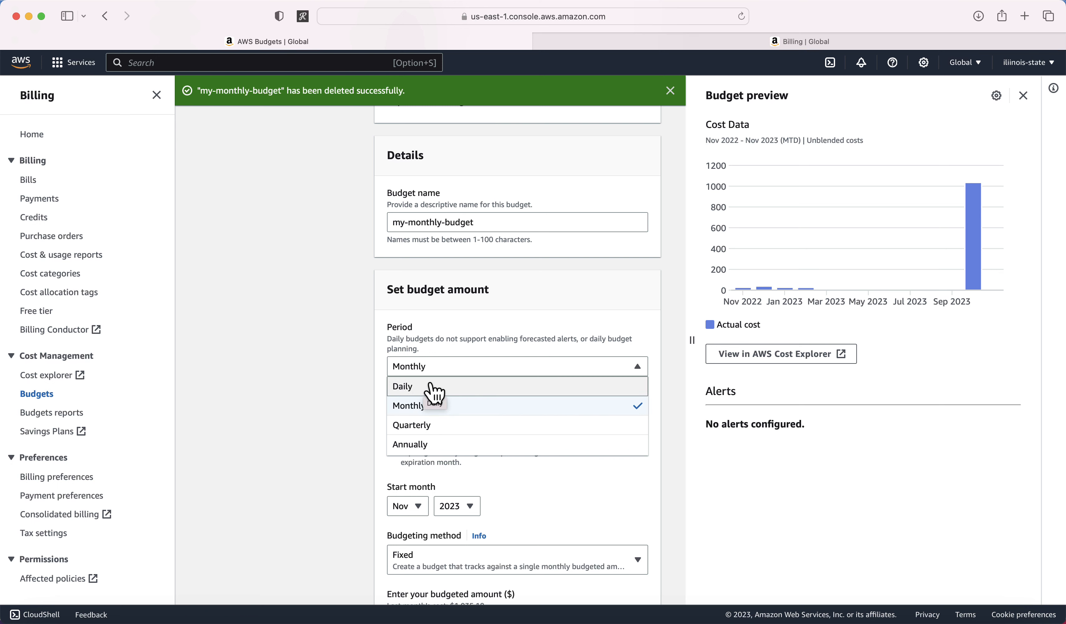
Step: Keep a monthly recurring budget starting in Nov, after briefly trying an expiring one
click(434, 410)
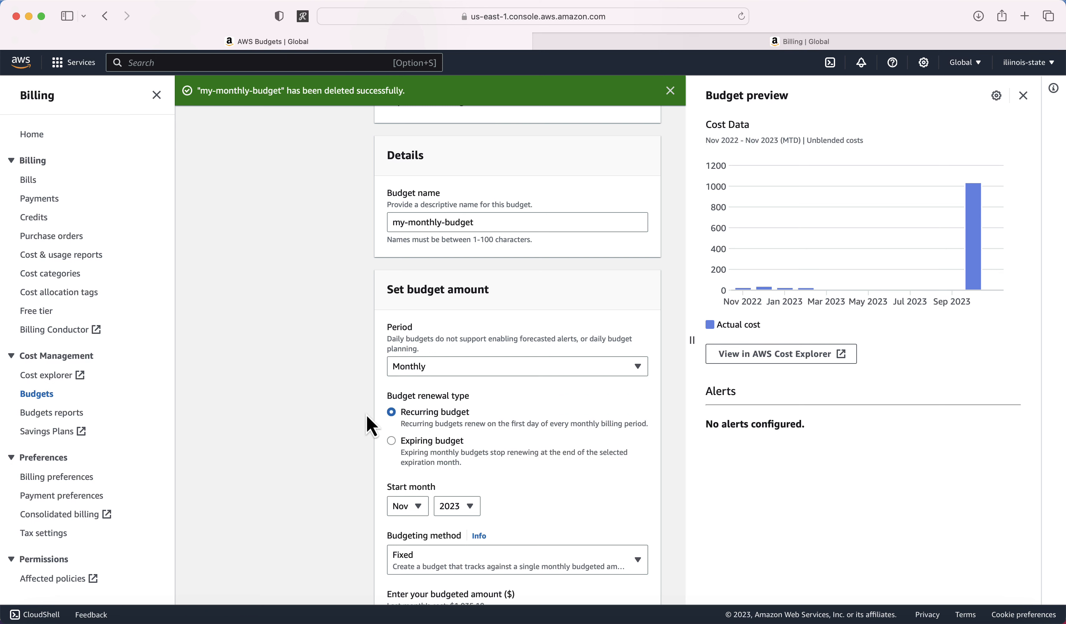
scroll(321, 405, down, 3)
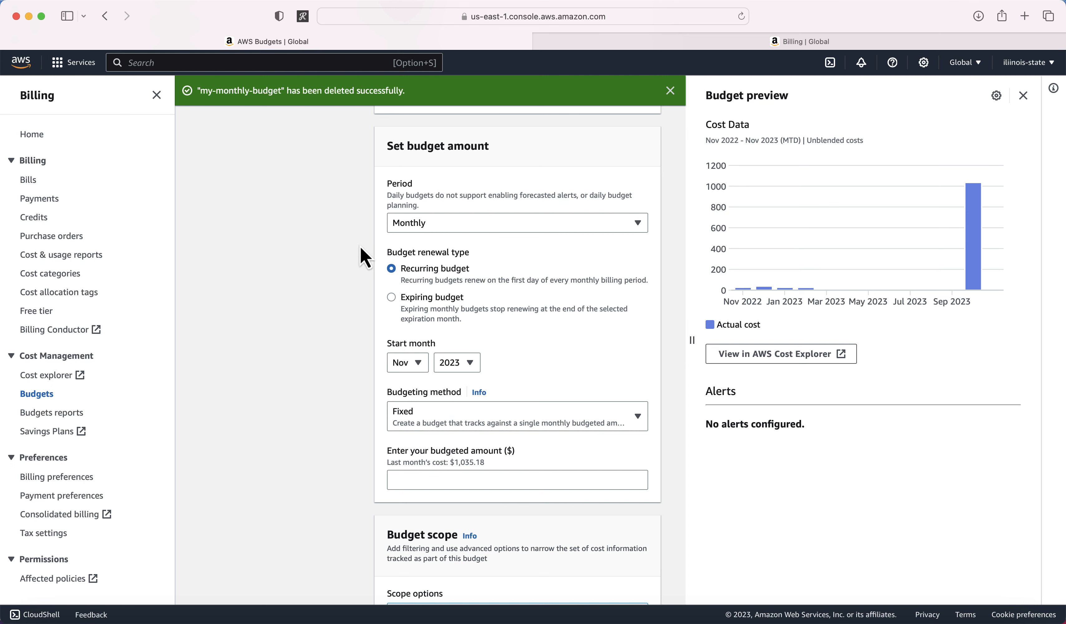
click(392, 300)
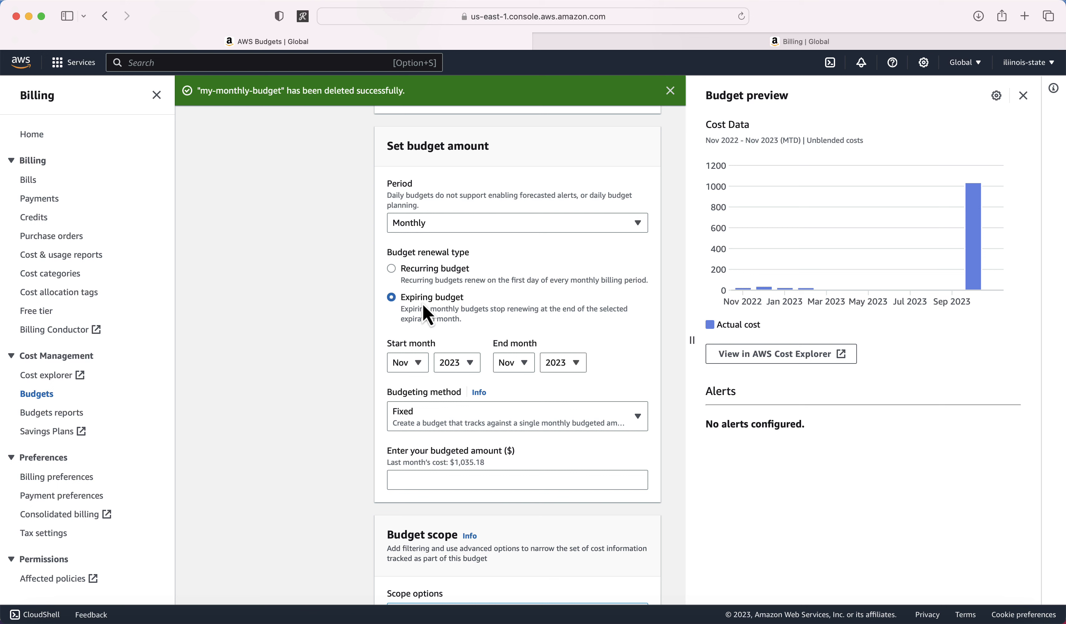
click(393, 268)
scroll(366, 332, down, 3)
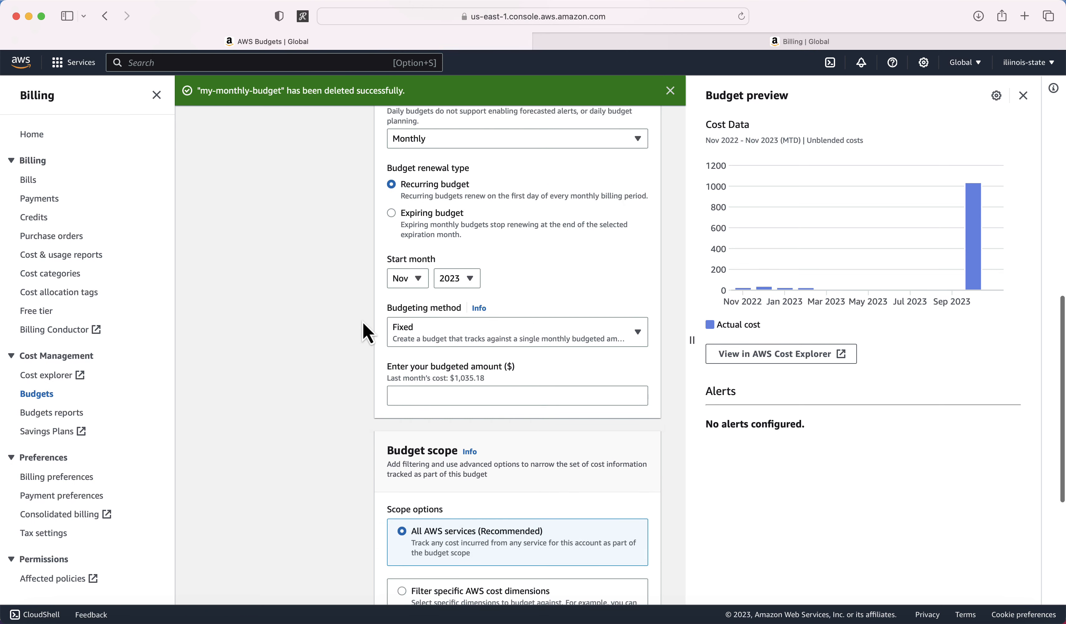
click(414, 286)
click(344, 369)
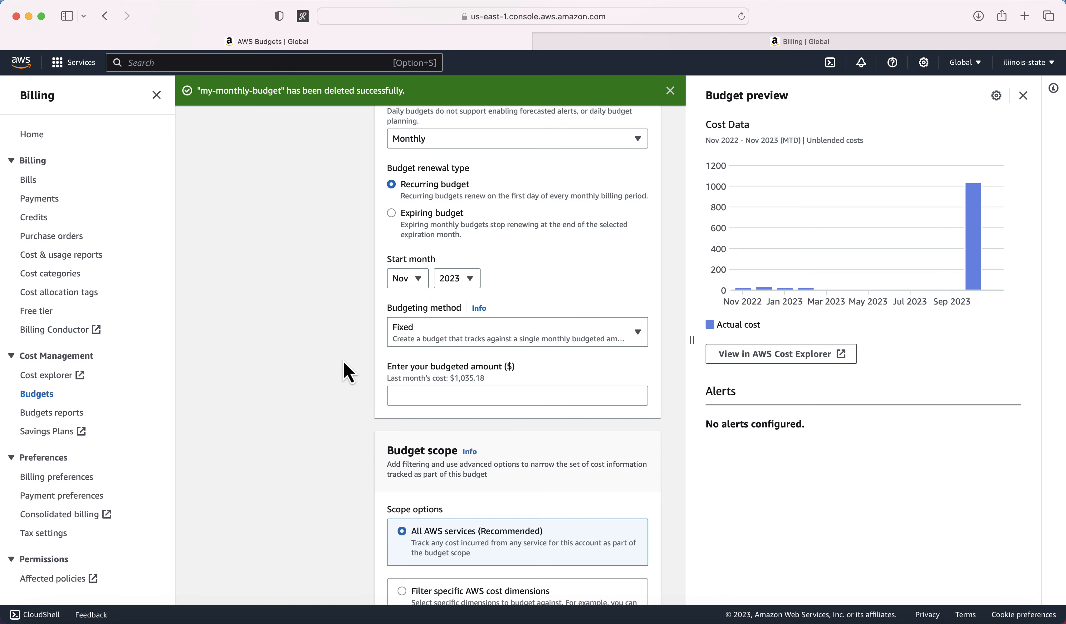
scroll(349, 379, down, 3)
Step: Set the Fixed budgeting method with a budgeted amount of 5.00
click(470, 250)
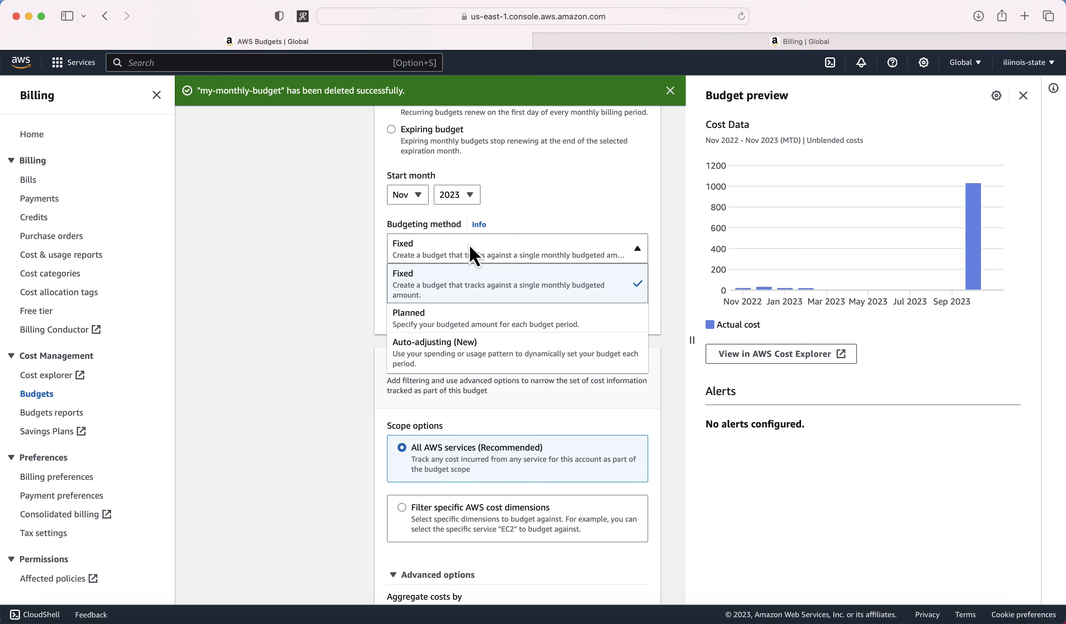
click(438, 295)
click(425, 314)
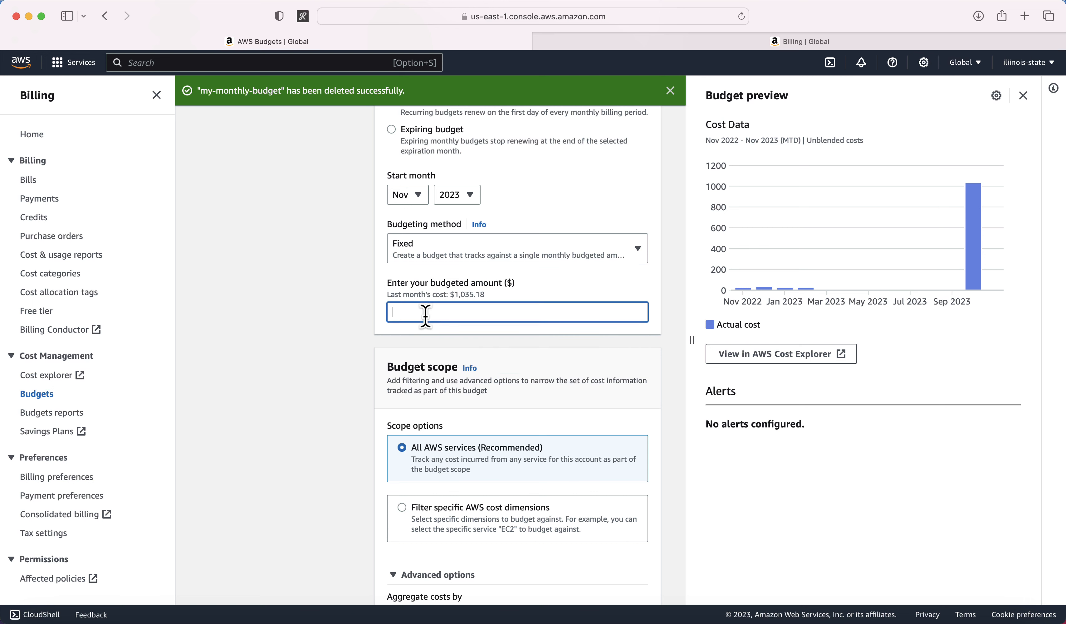
text(5)
click(353, 356)
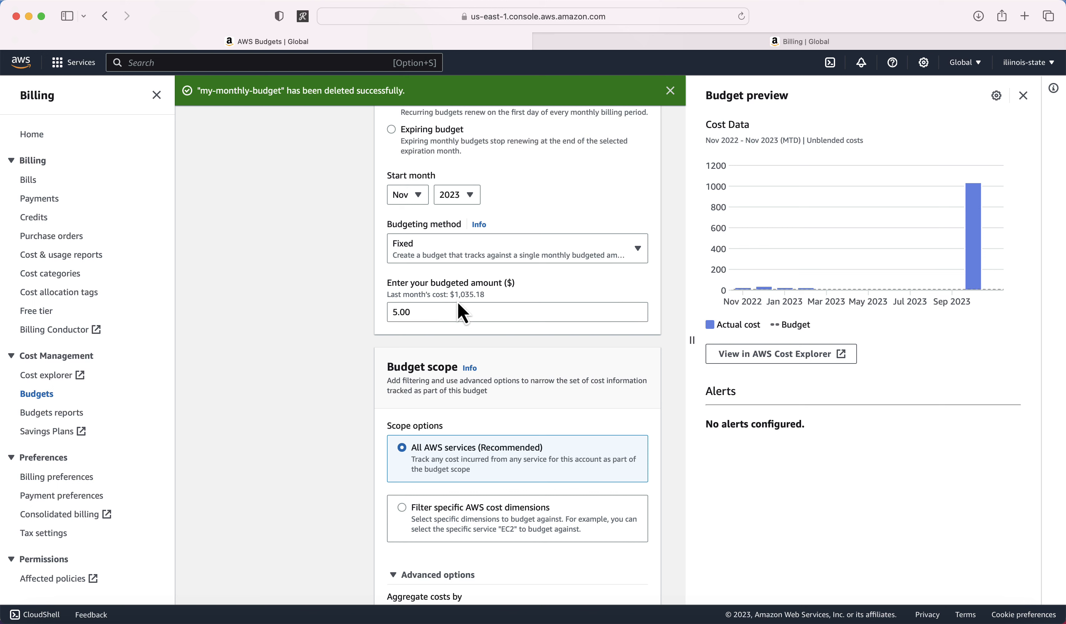
Step: Try the Planned method's Nov 2023 amount, then revert to the Fixed budgeting method
click(452, 251)
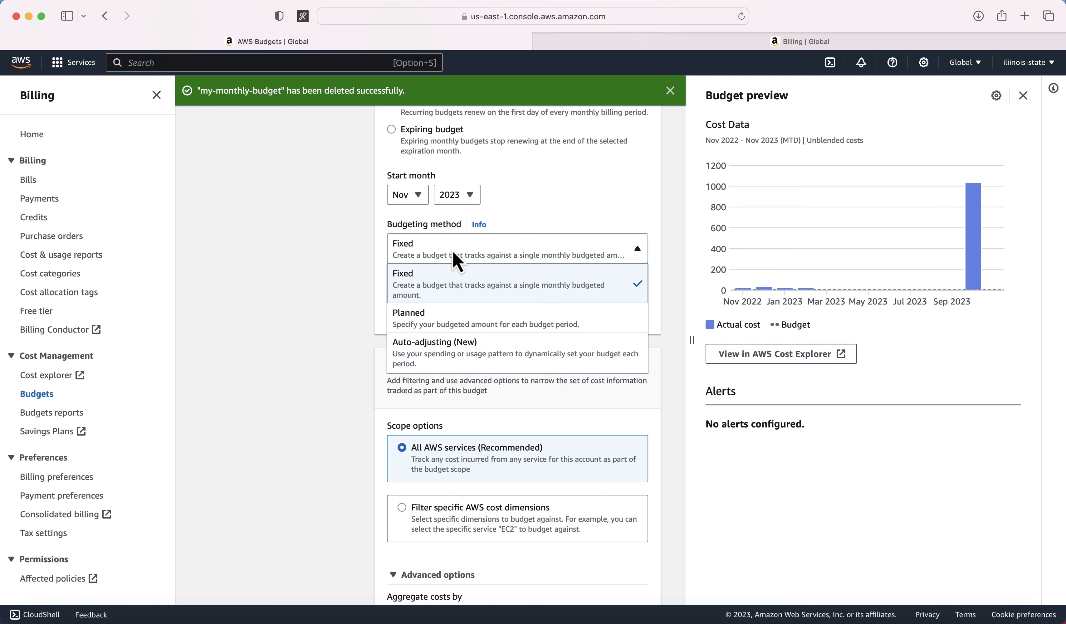
click(437, 319)
scroll(330, 341, down, 2)
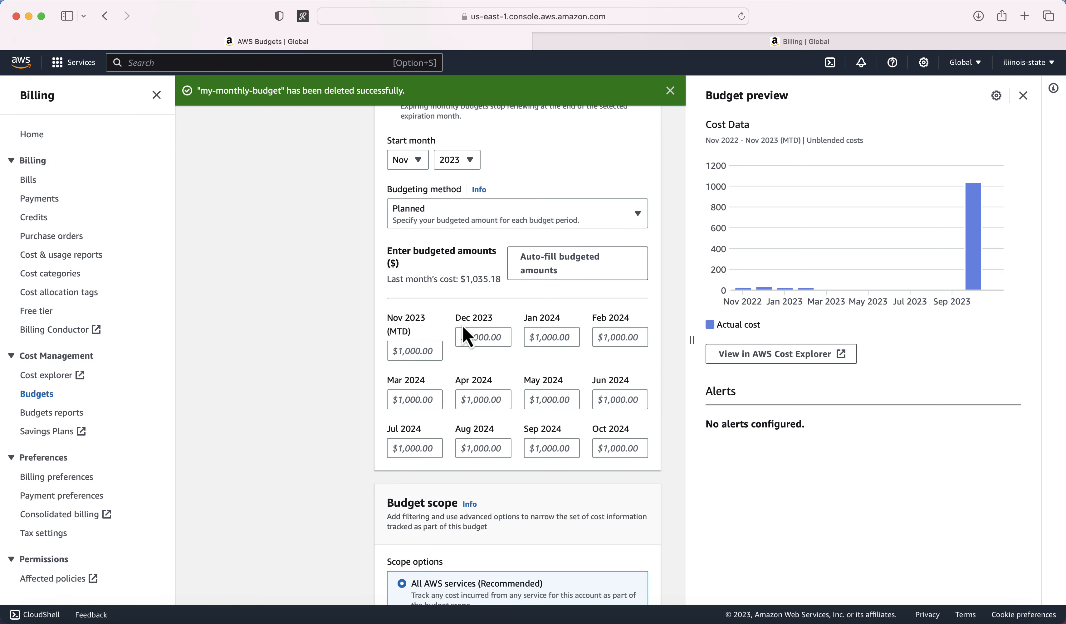
click(412, 350)
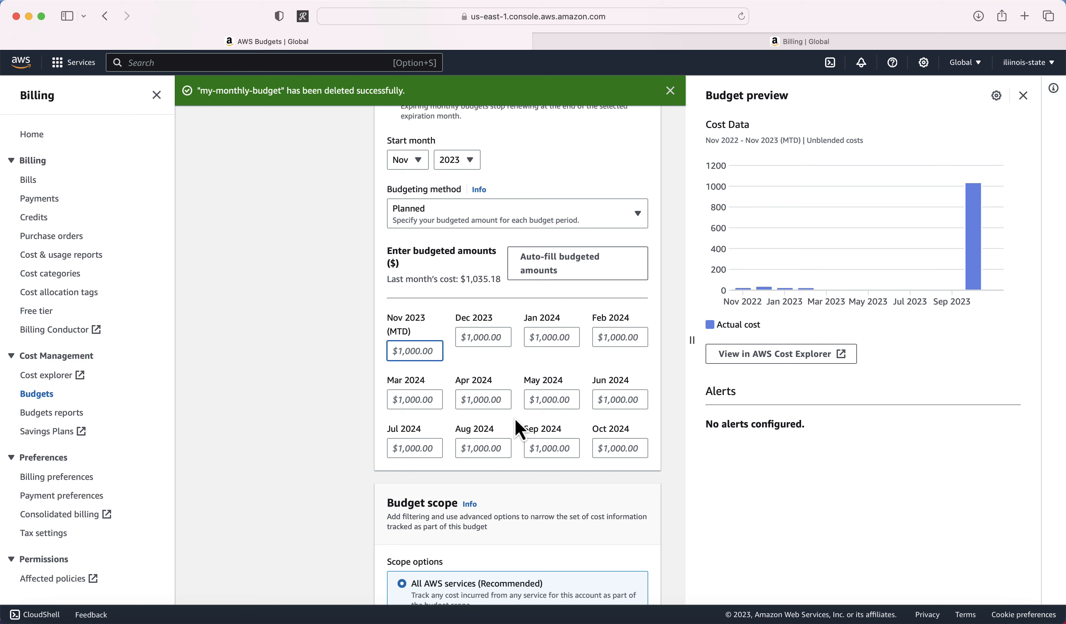
click(437, 217)
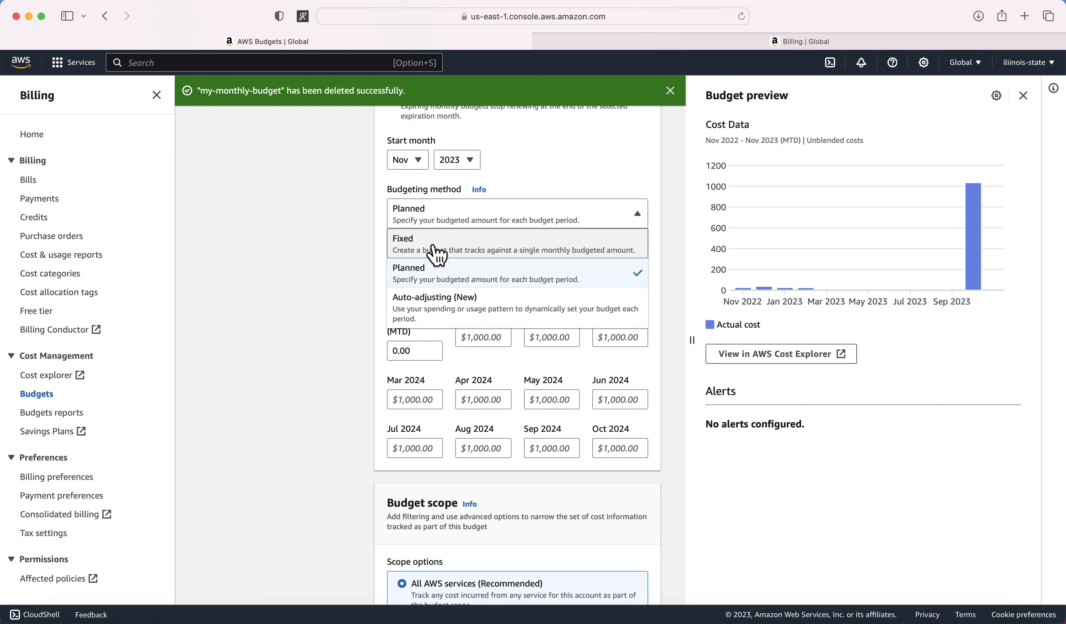
click(435, 246)
click(445, 212)
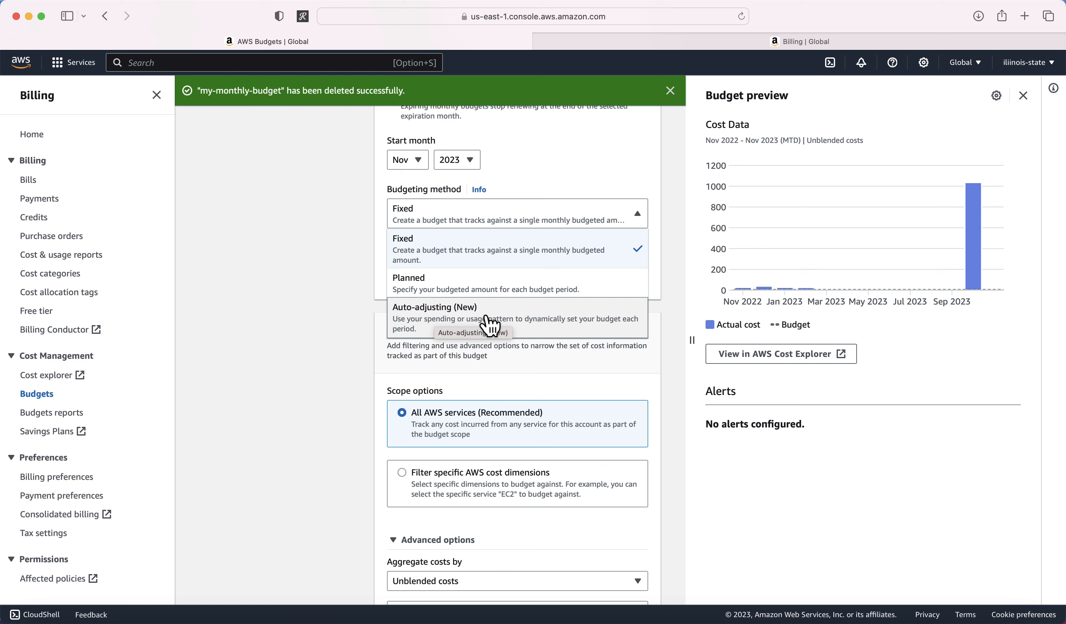
click(452, 250)
scroll(299, 339, down, 2)
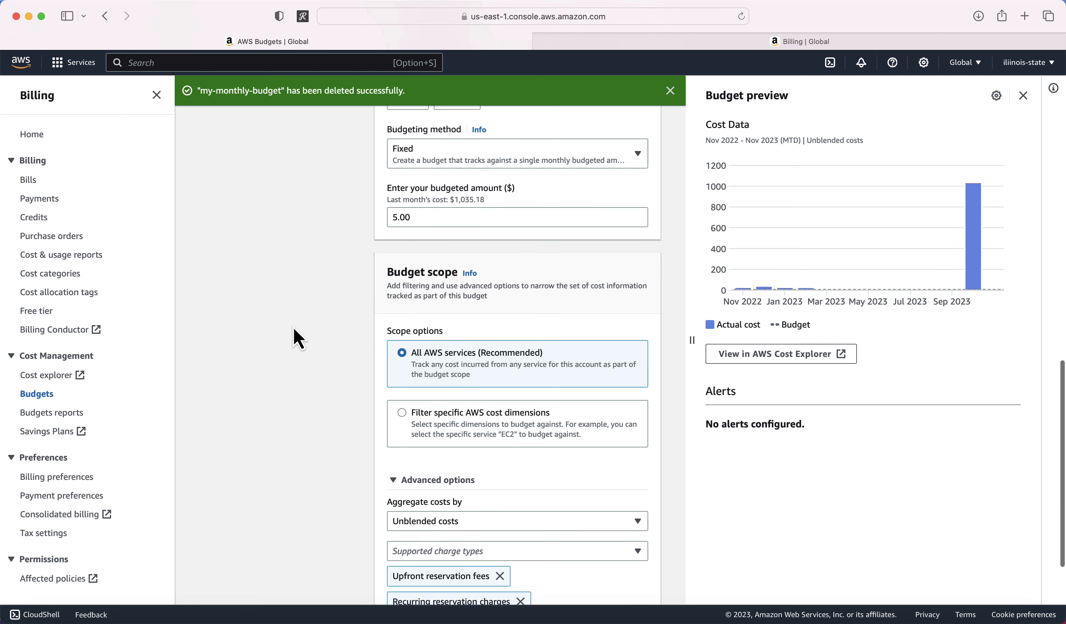
scroll(368, 353, down, 5)
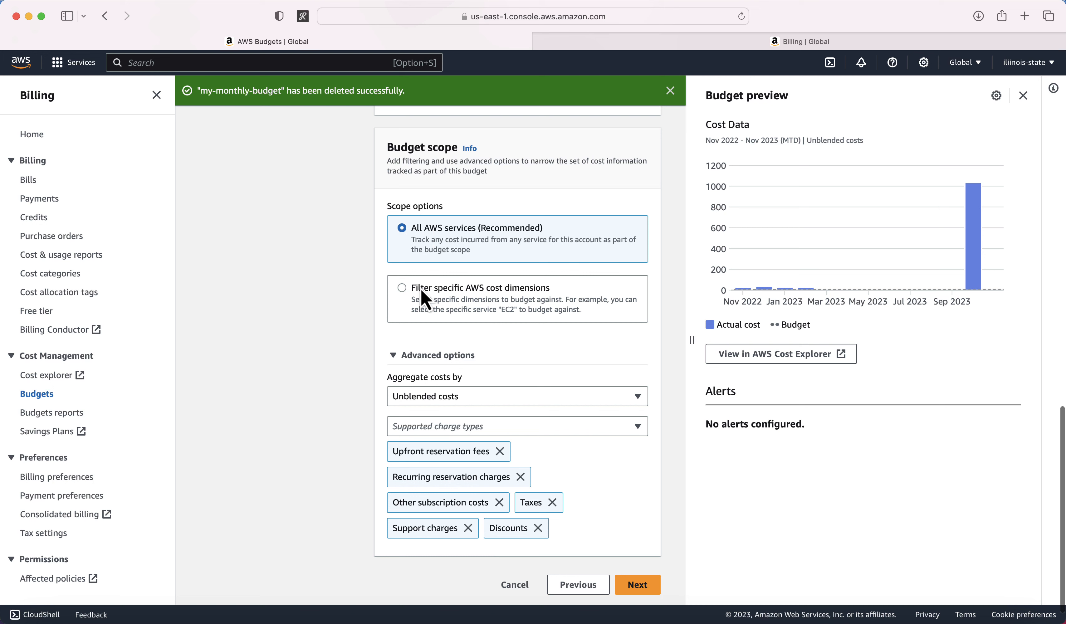
Step: Scope the budget to specific cost dimensions and add a Service dimension filter
click(402, 288)
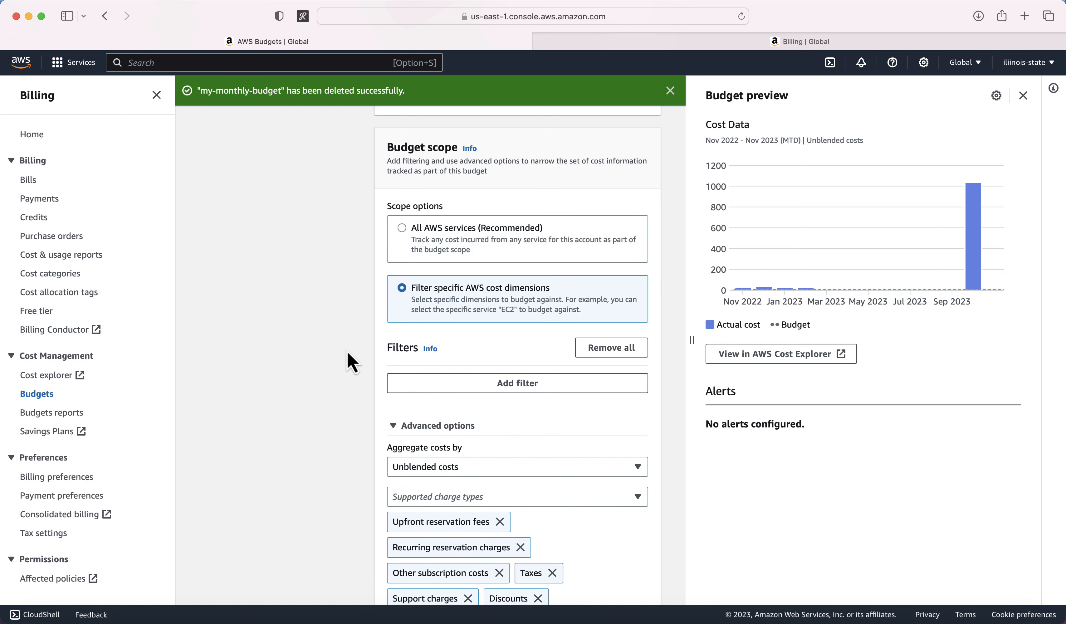
scroll(343, 358, down, 1)
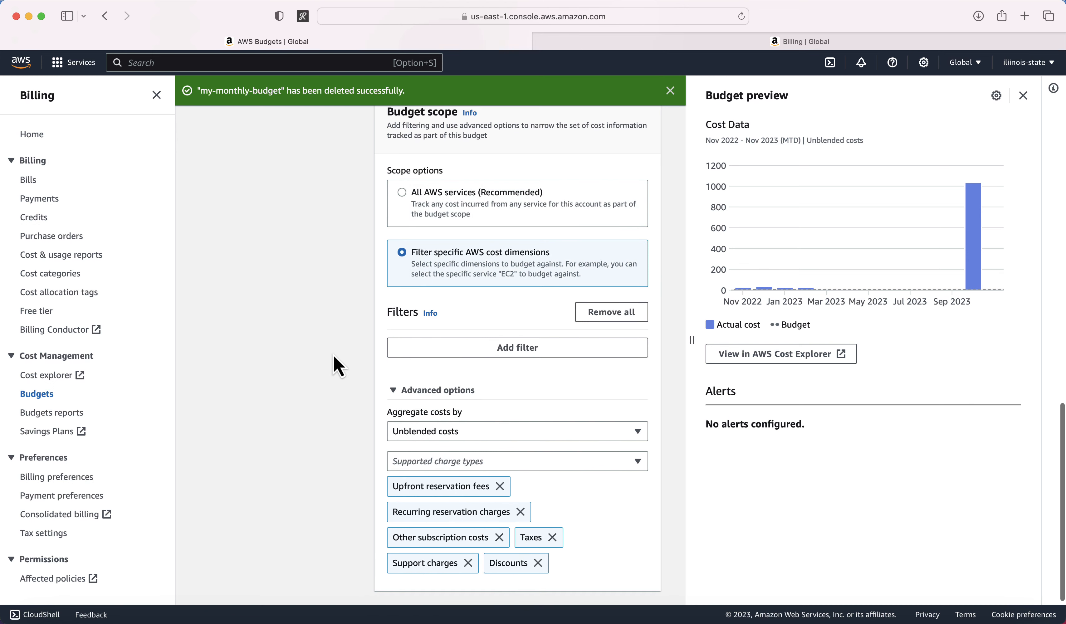
click(539, 349)
click(471, 368)
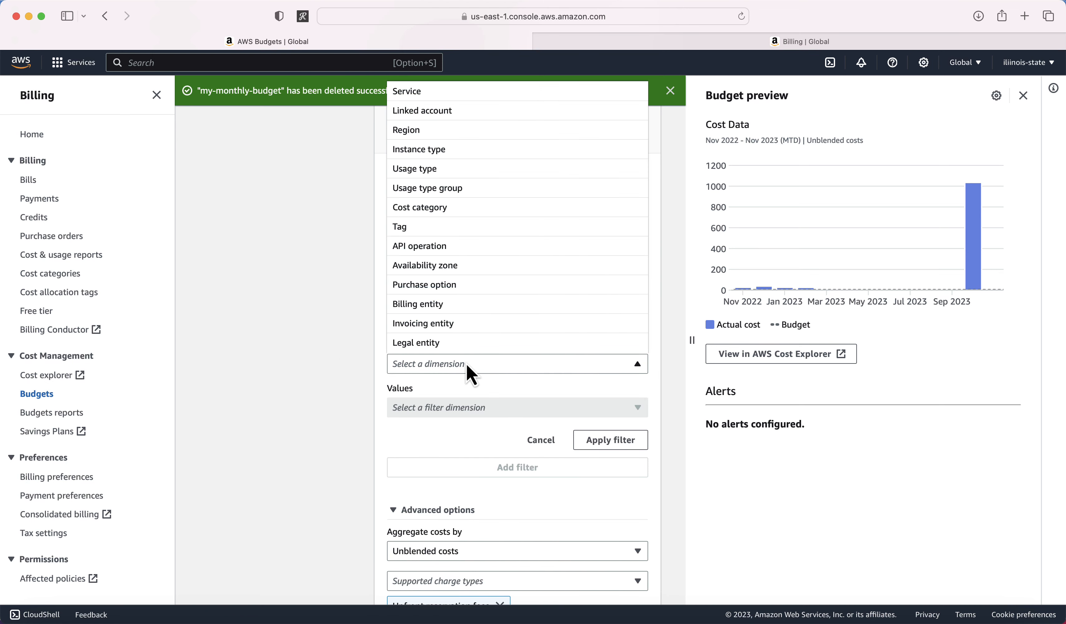
click(438, 91)
Step: Tick Forecast in the service filter, then discard the unapplied filter
scroll(332, 450, down, 1)
scroll(331, 448, down, 2)
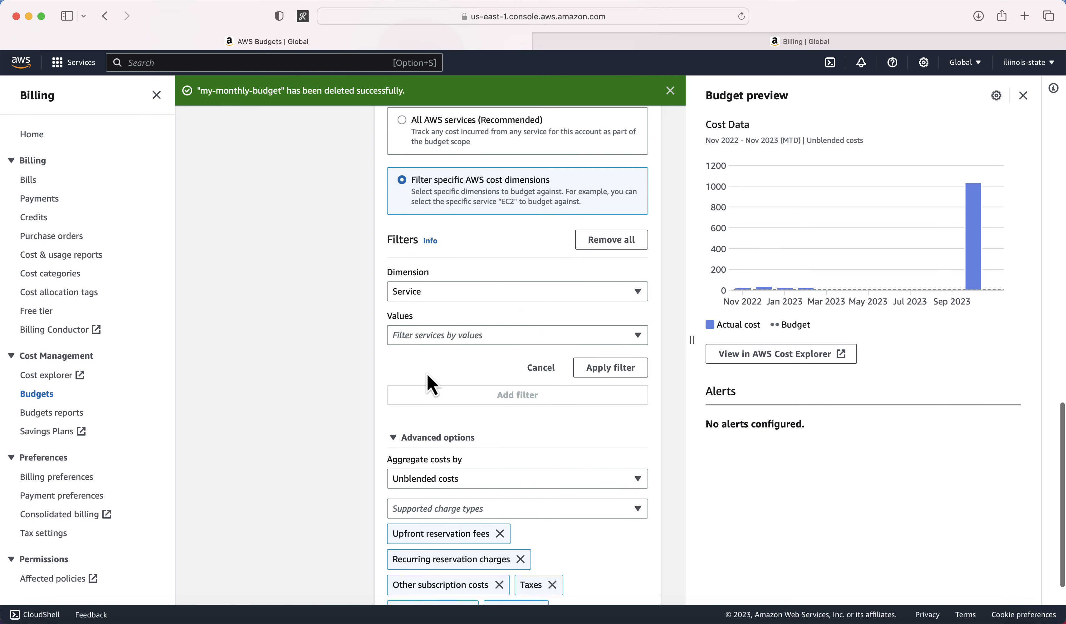
click(422, 339)
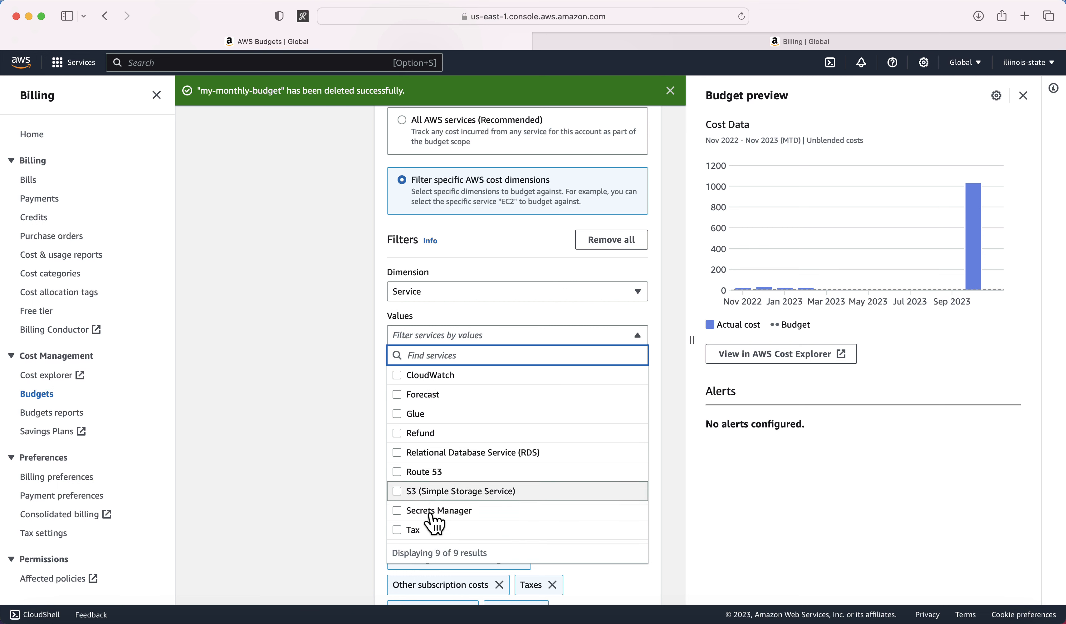
click(399, 394)
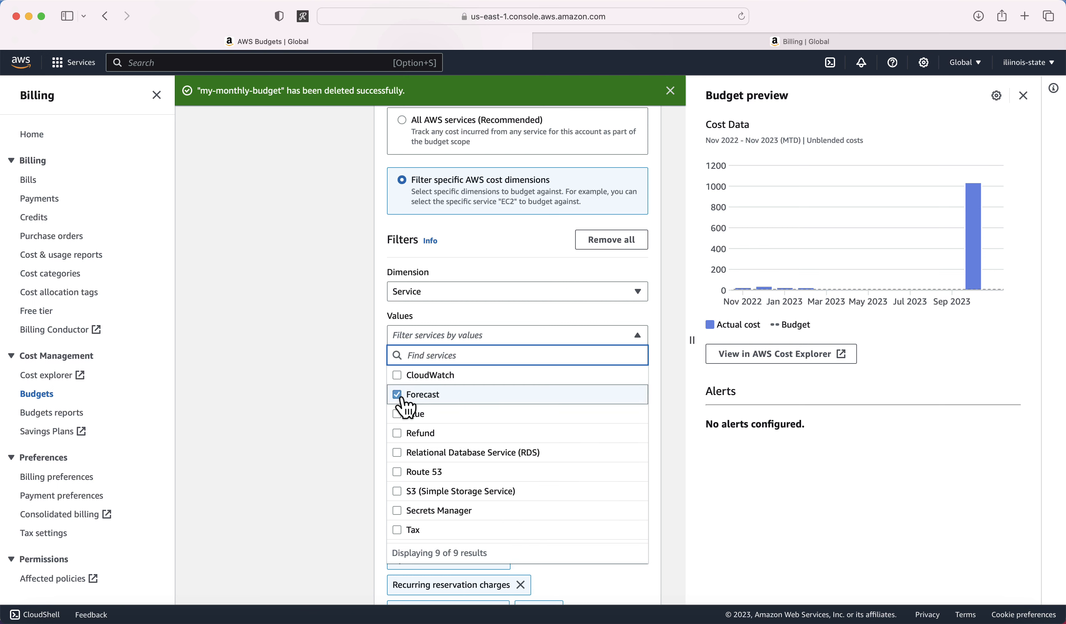
click(336, 407)
scroll(323, 378, up, 1)
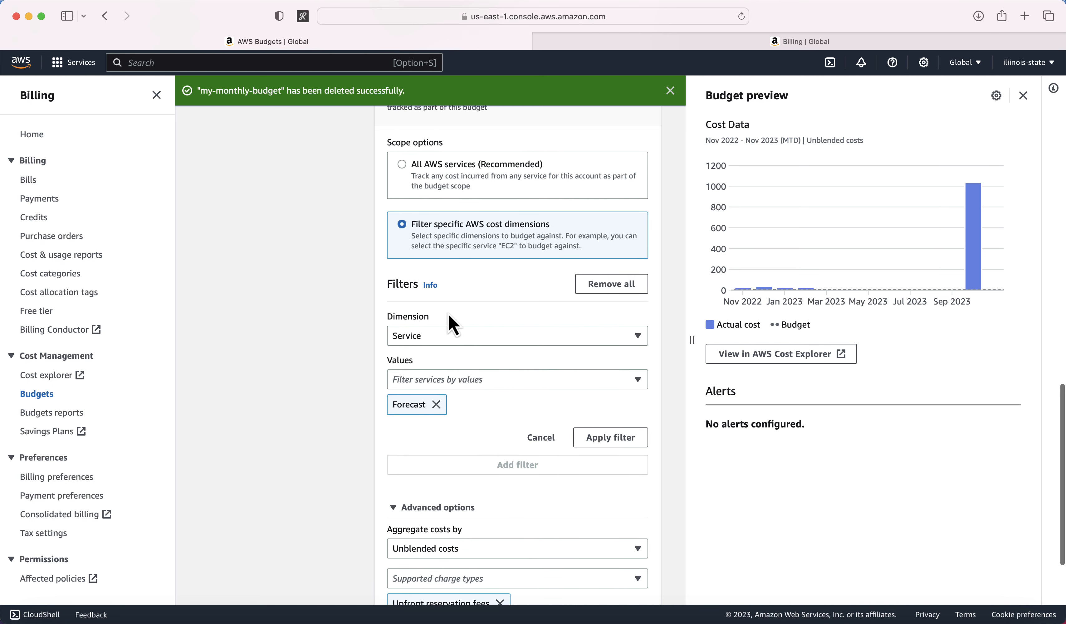
scroll(448, 316, up, 1)
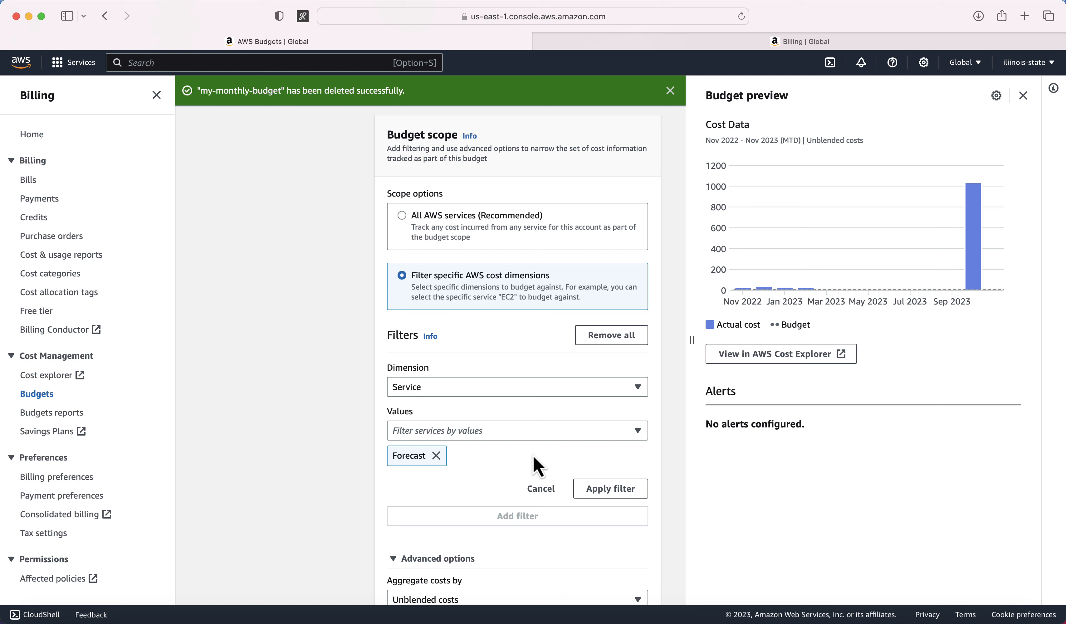
click(540, 493)
Step: Track all AWS services with Unblended costs aggregation and advance to Configure alerts
click(406, 223)
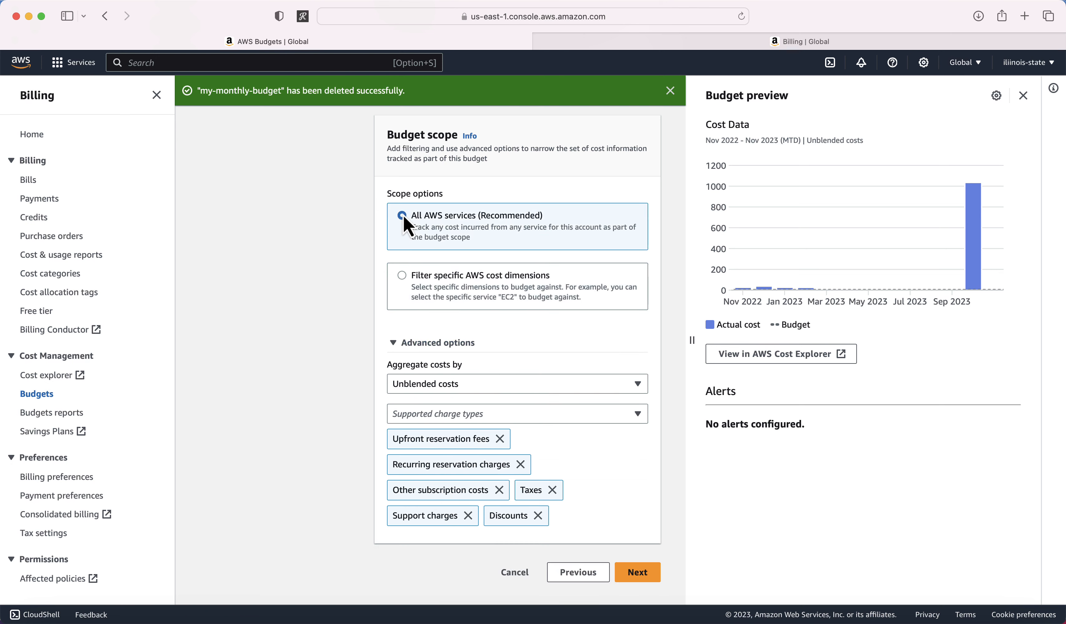
scroll(338, 303, up, 4)
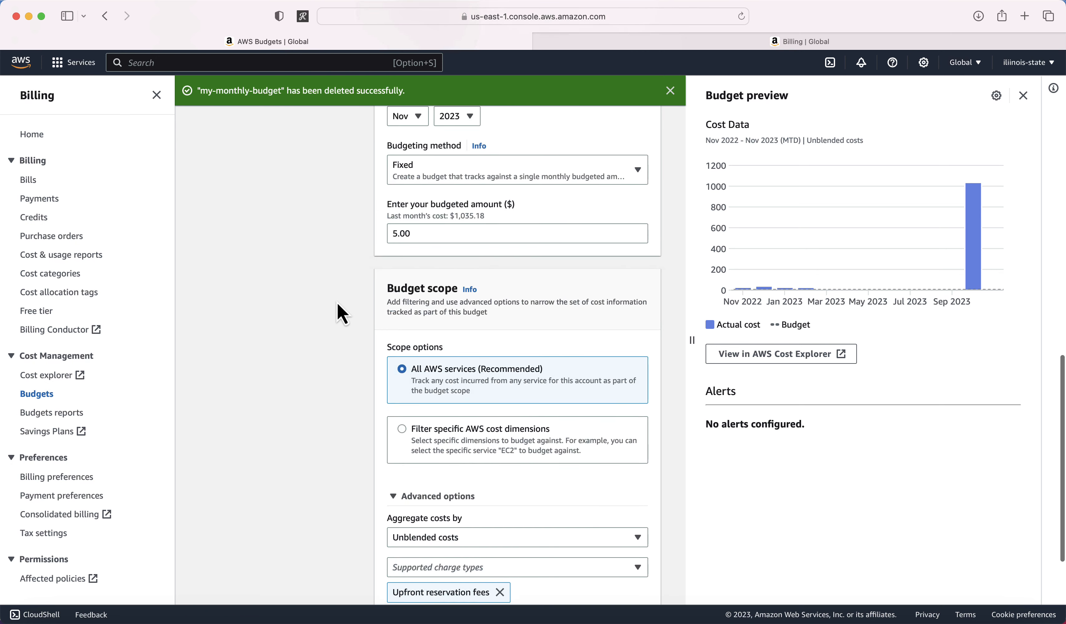
click(424, 232)
click(324, 339)
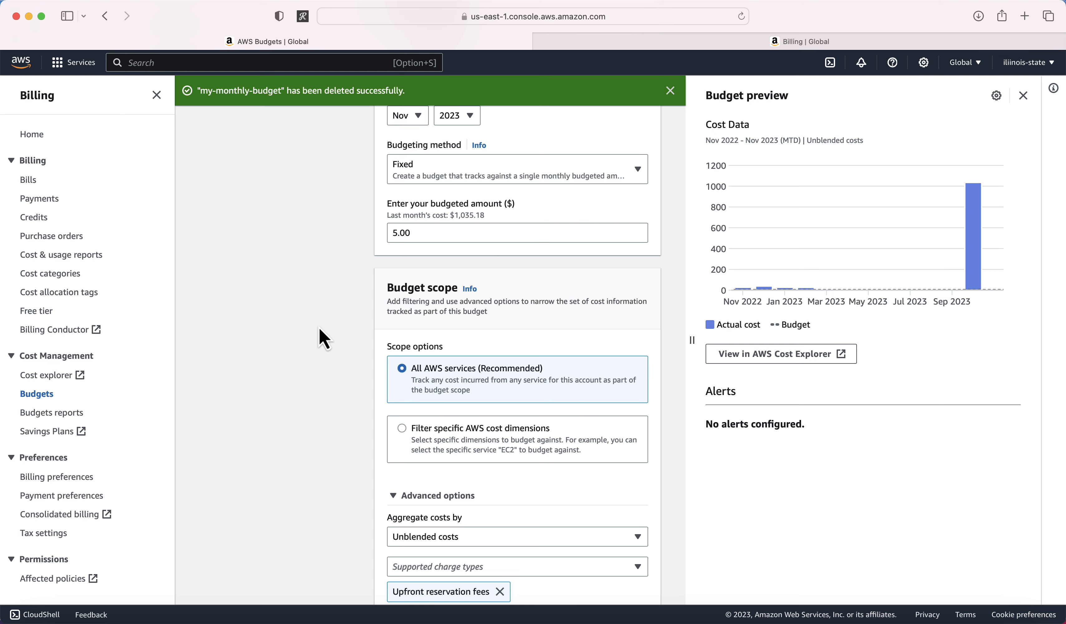
scroll(324, 339, down, 4)
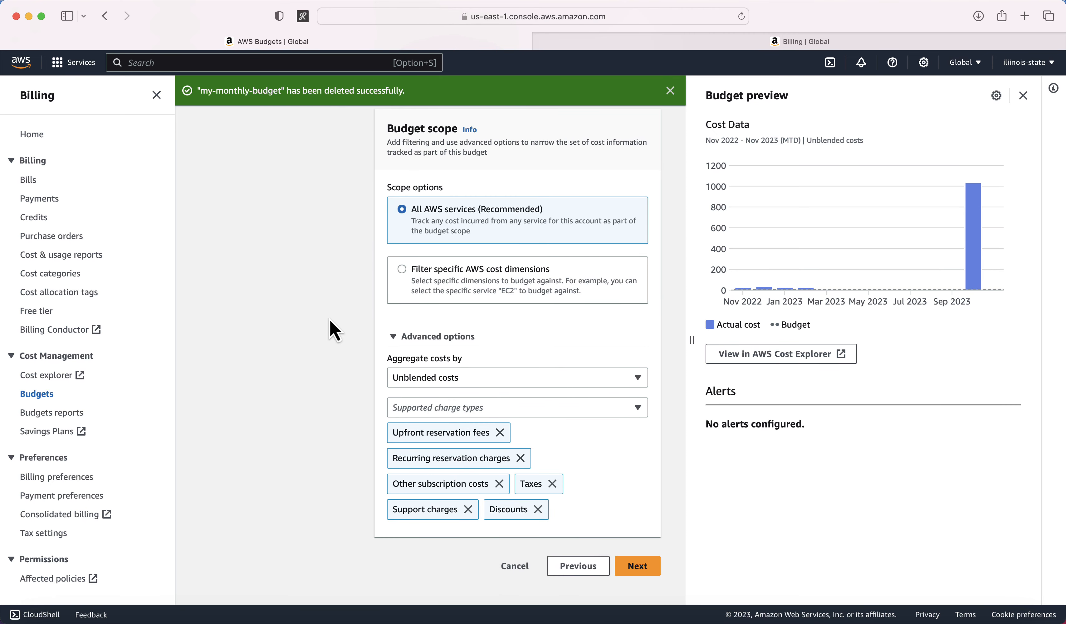
scroll(350, 351, down, 1)
click(498, 372)
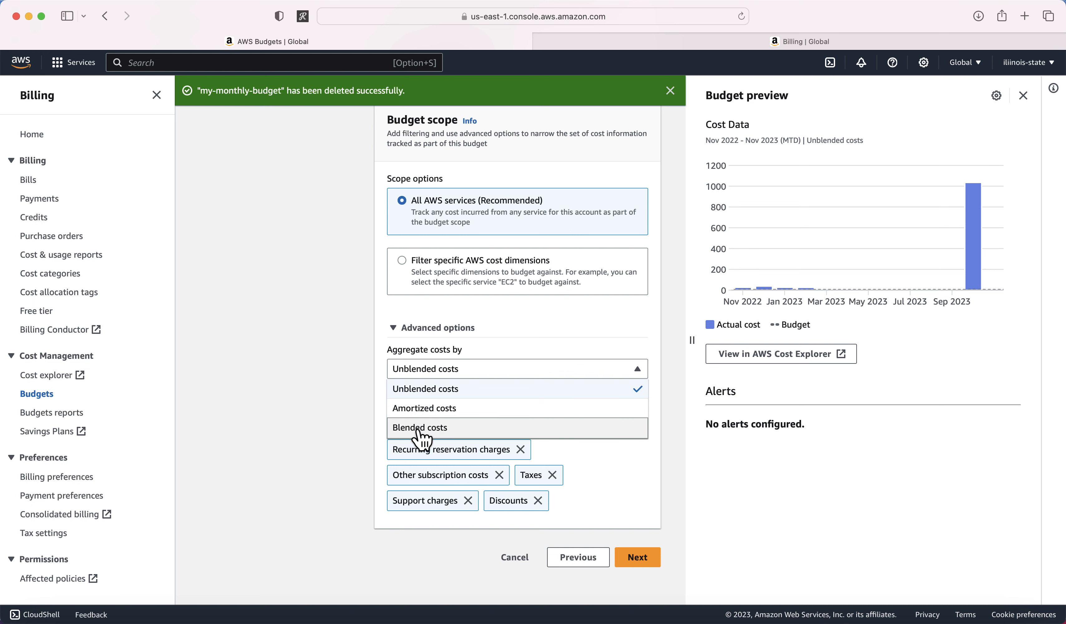
click(329, 410)
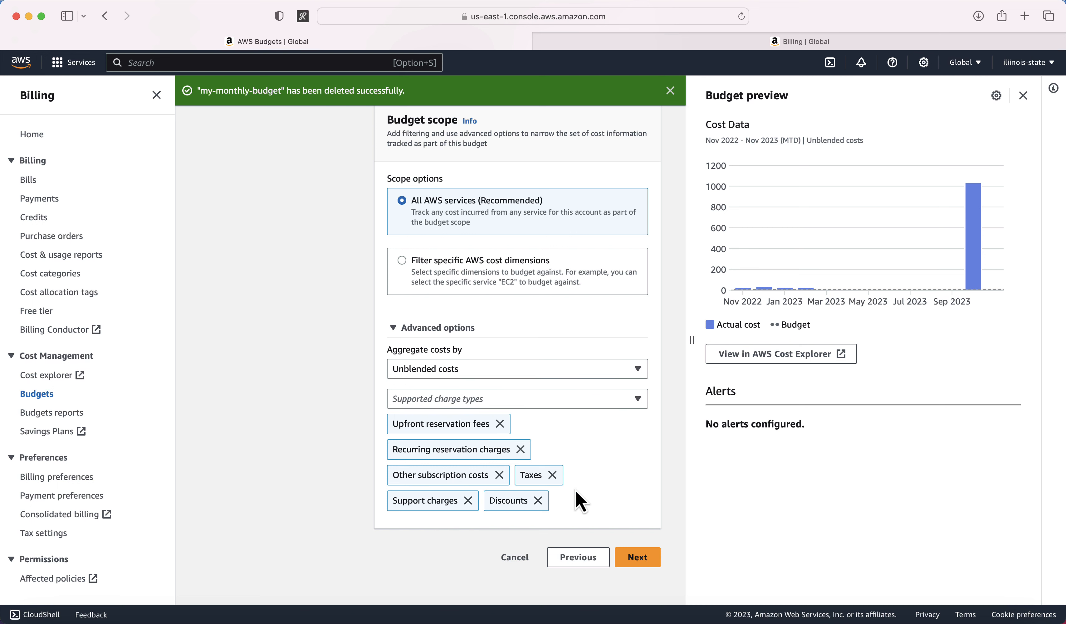
click(638, 560)
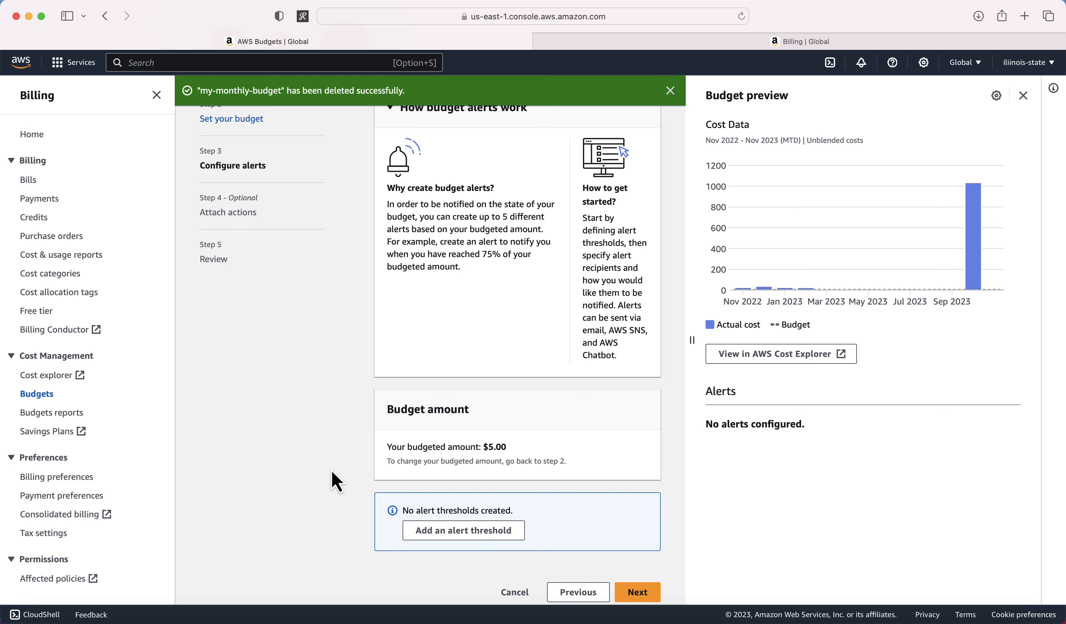
Step: Add Alert #1 with an 80% threshold of the budgeted amount
scroll(333, 481, down, 2)
click(451, 489)
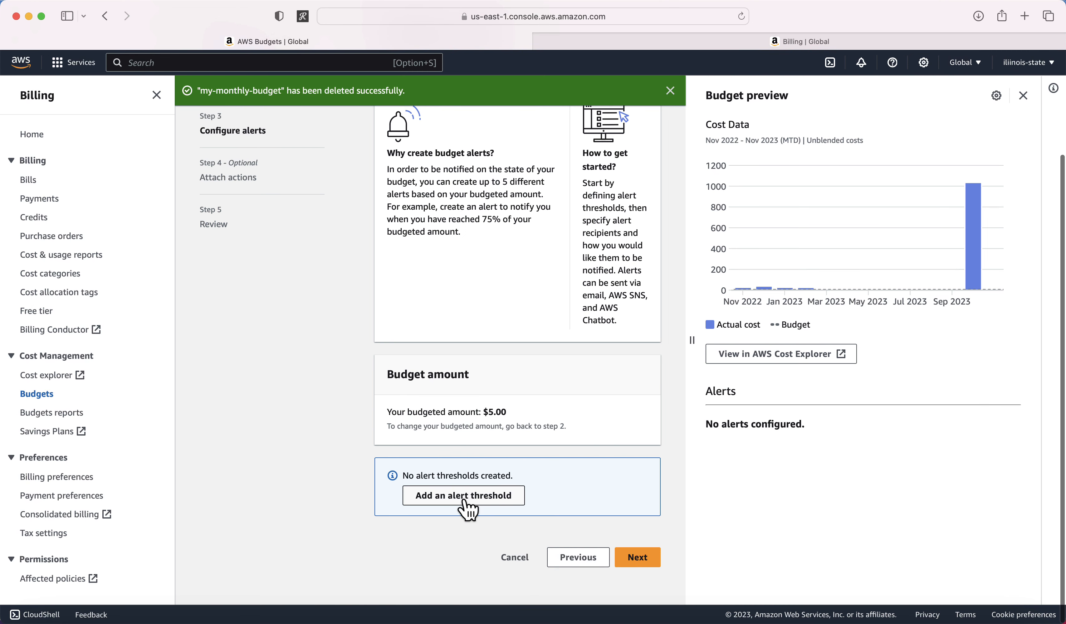
scroll(343, 477, down, 10)
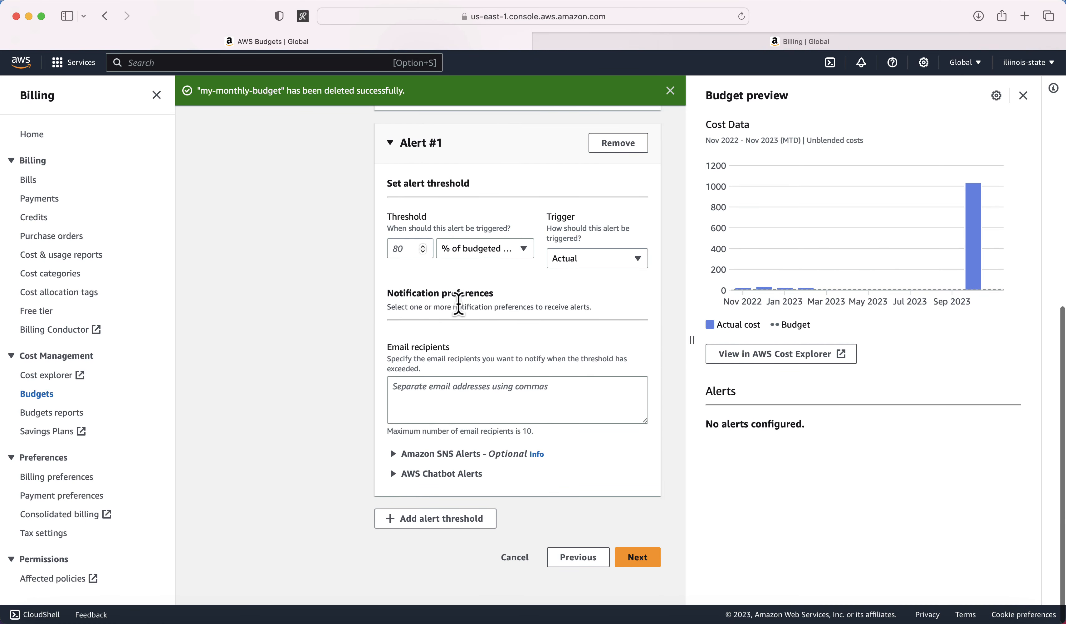
scroll(345, 272, up, 3)
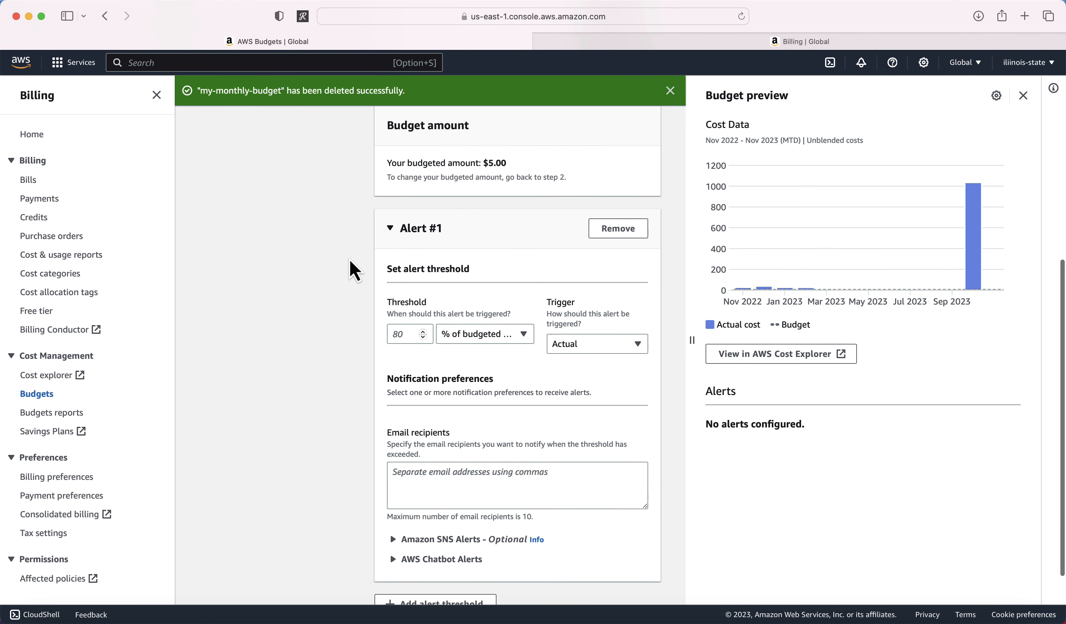
click(410, 333)
text(80)
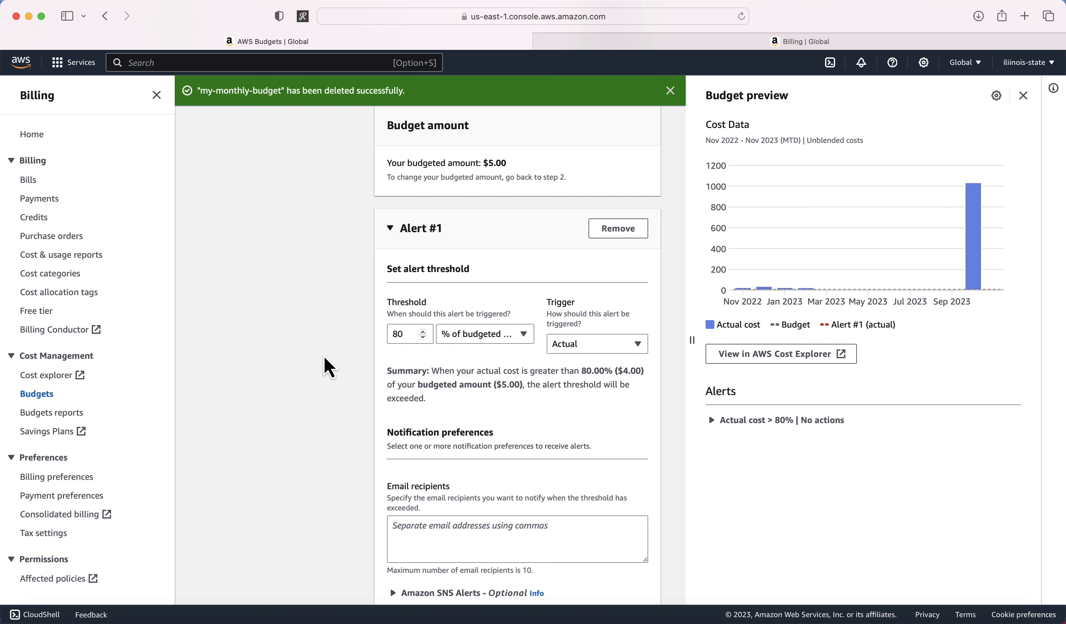
click(582, 342)
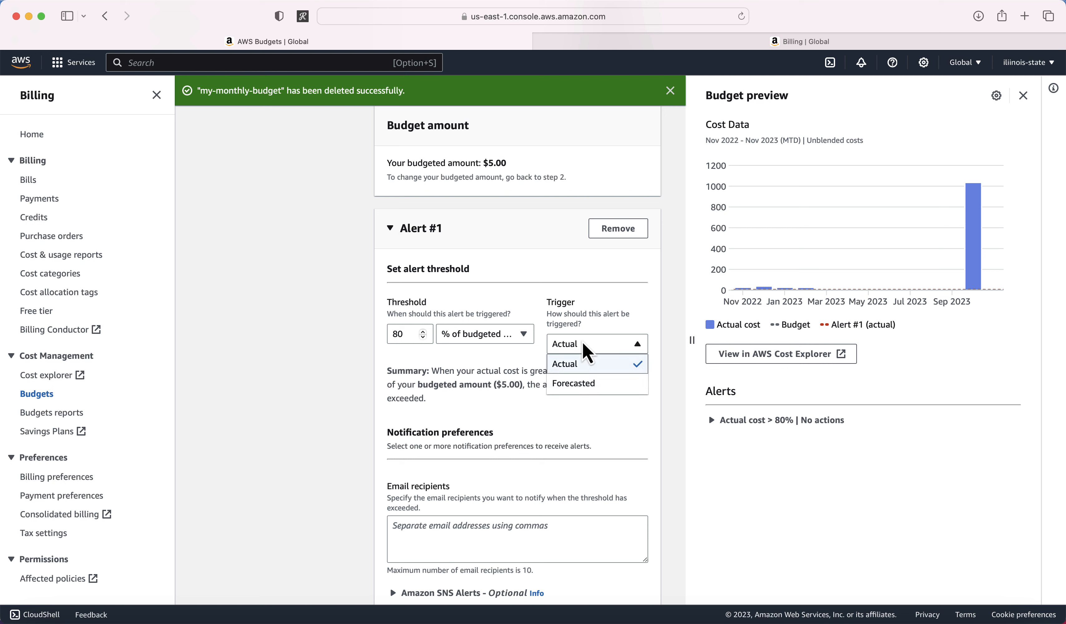
Step: Trigger the 80% alert on forecasted cost and enter the recipient's email address
click(581, 385)
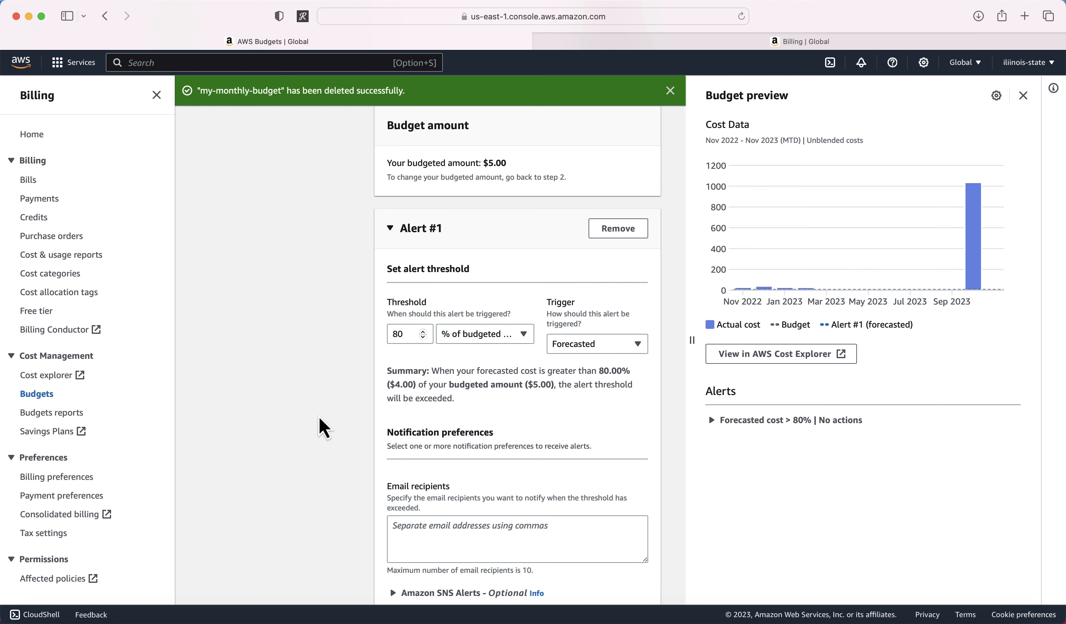
scroll(324, 427, down, 4)
click(430, 390)
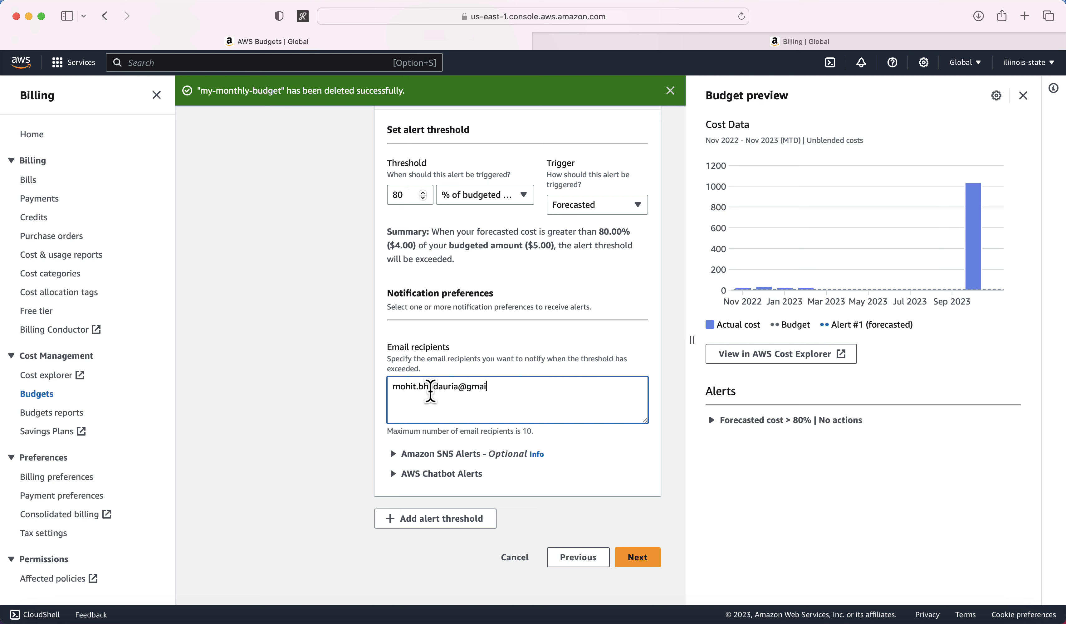
click(302, 429)
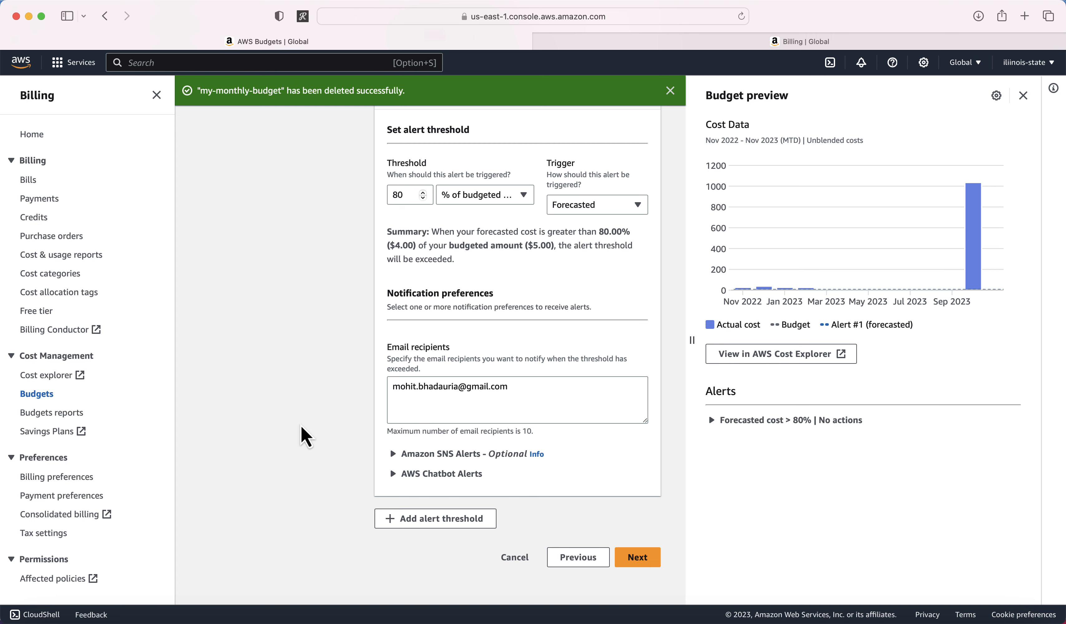
scroll(302, 429, up, 5)
scroll(302, 436, down, 8)
click(521, 395)
key(super+a)
click(330, 412)
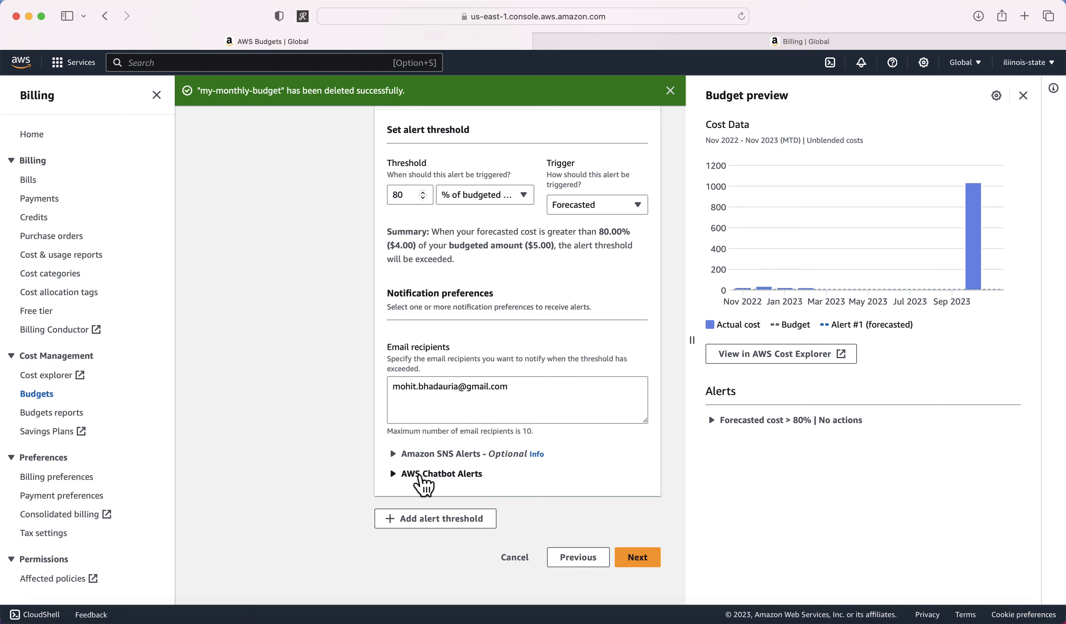
Step: Skip budget actions and continue to the Review step
click(639, 557)
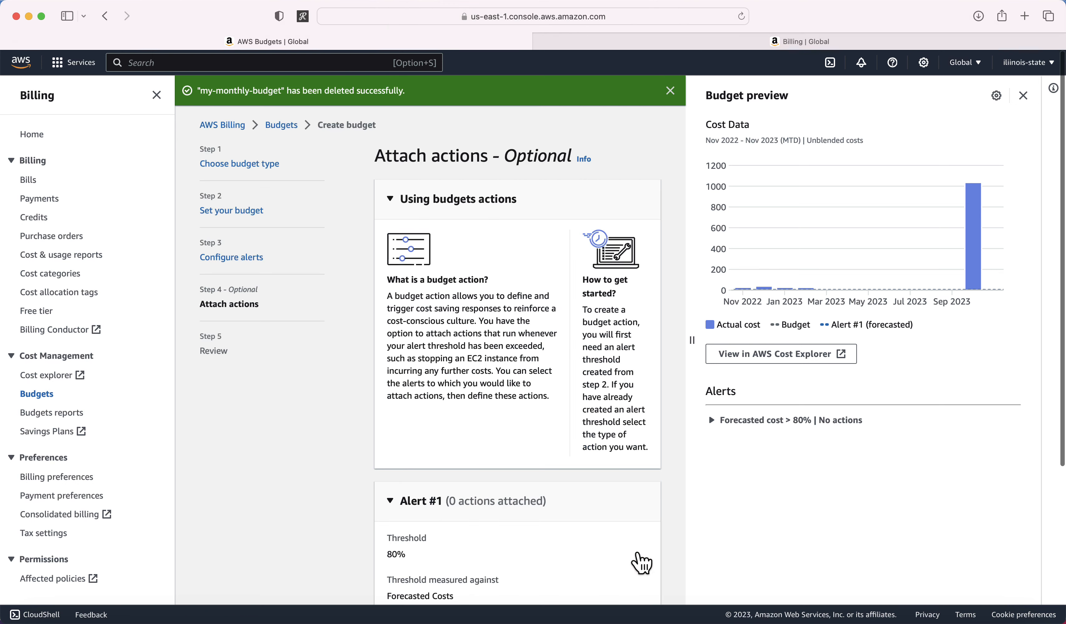
scroll(528, 388, down, 4)
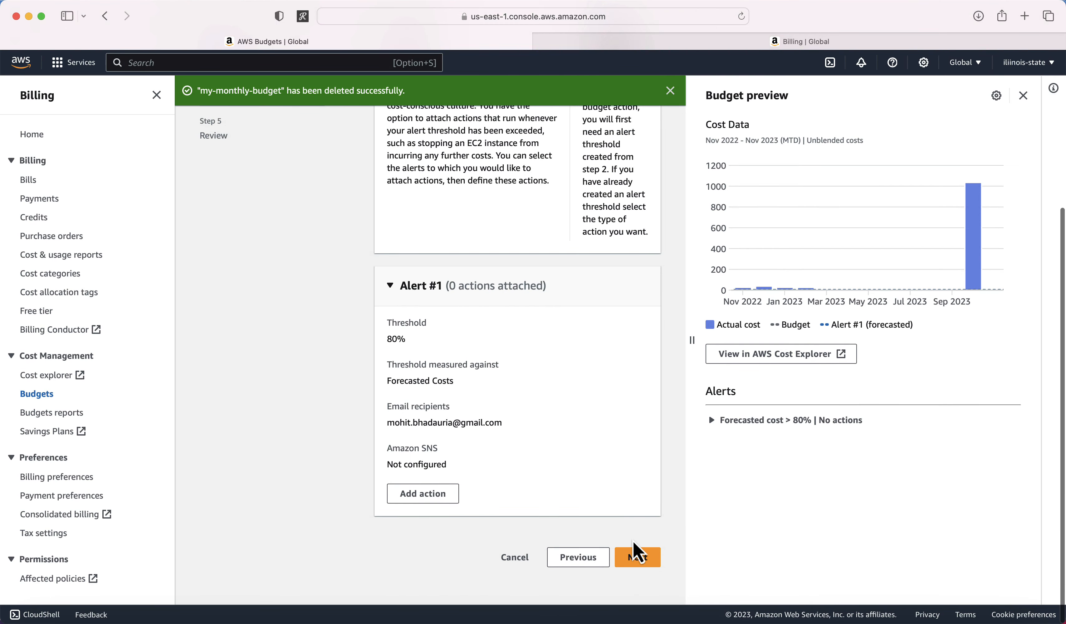
click(635, 554)
scroll(548, 447, down, 2)
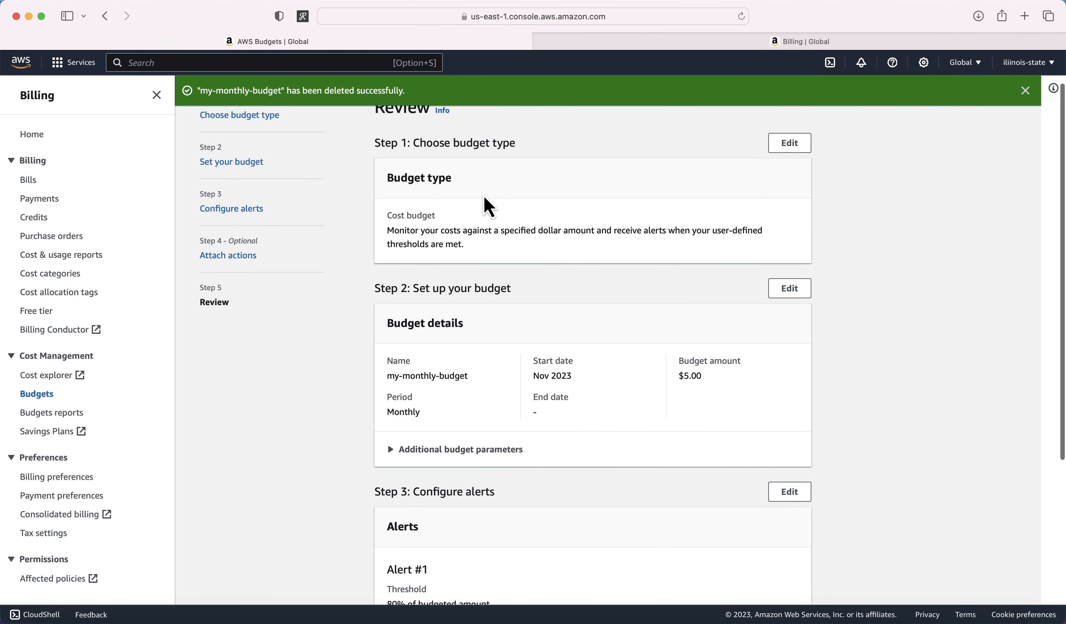
scroll(515, 227, down, 5)
triple_click(423, 221)
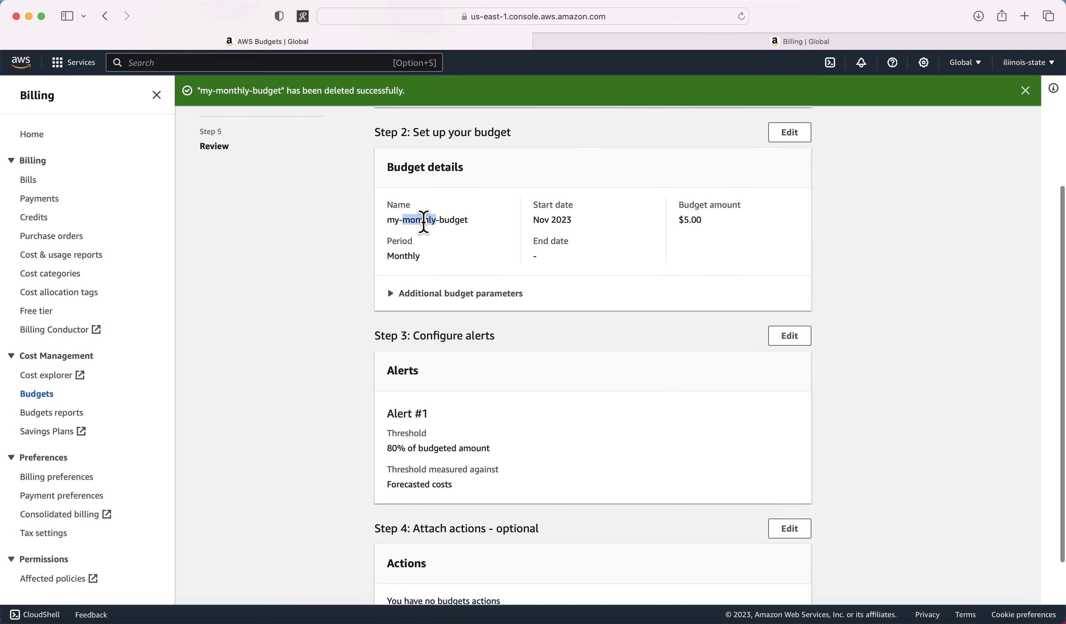
click(549, 220)
triple_click(549, 220)
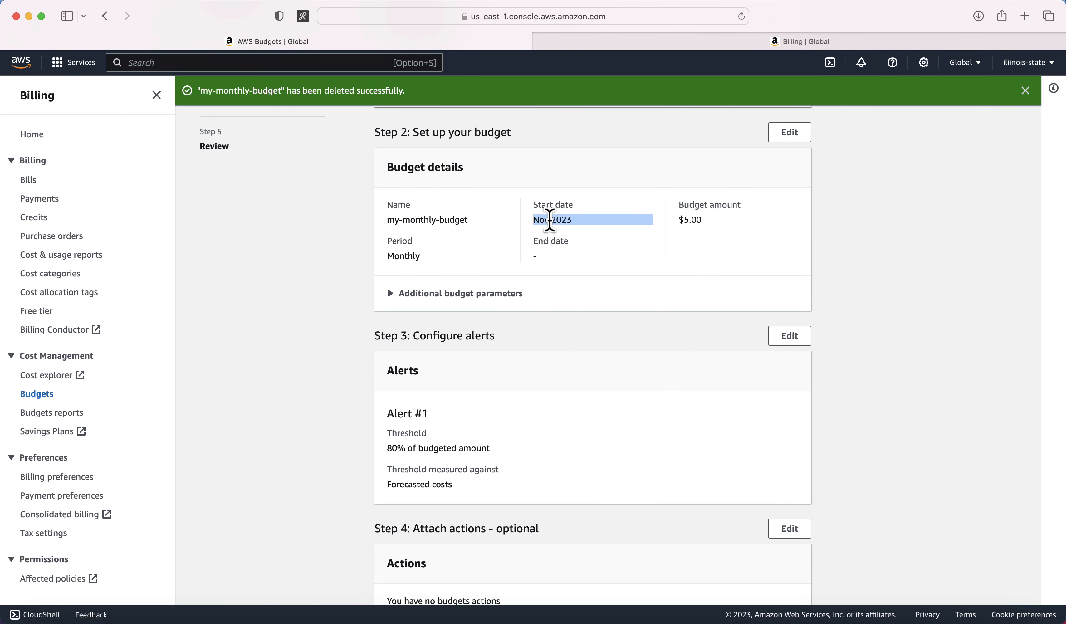
click(692, 219)
triple_click(692, 219)
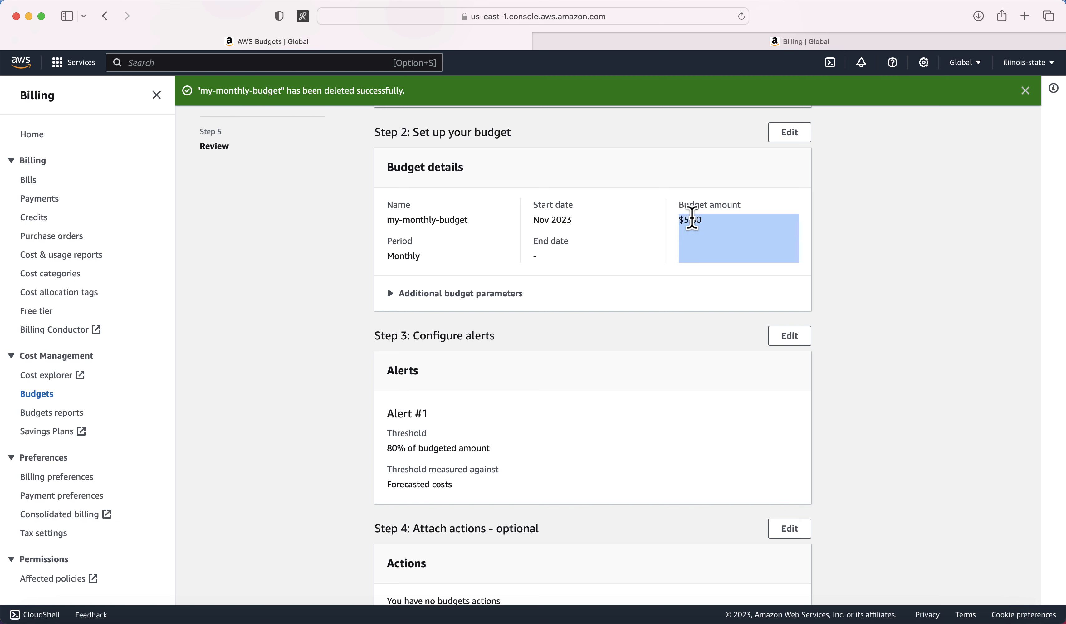
scroll(532, 288, down, 3)
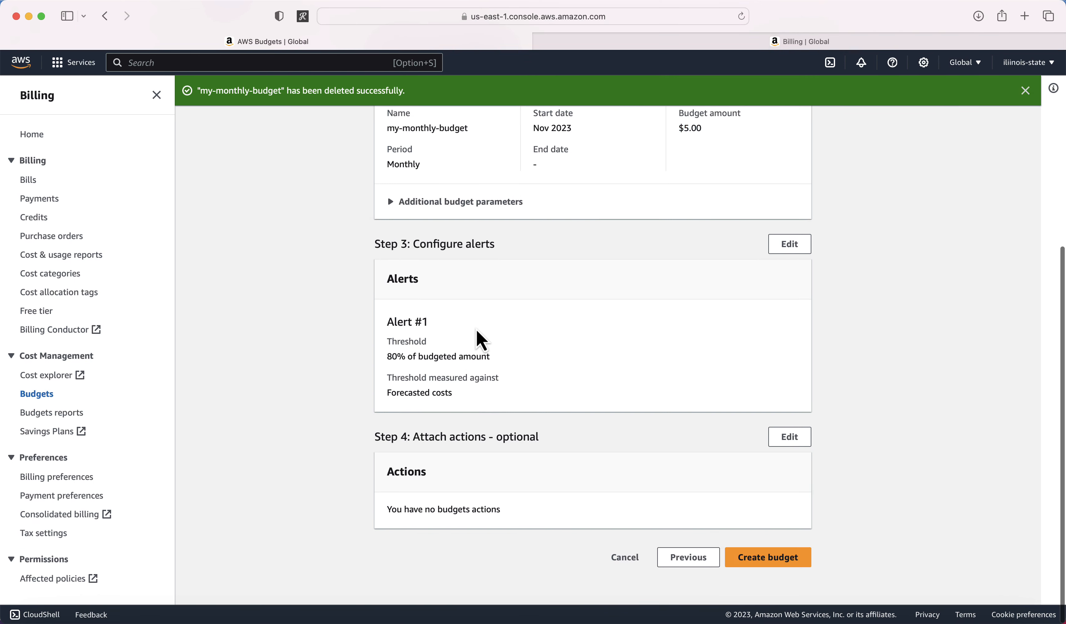
triple_click(433, 355)
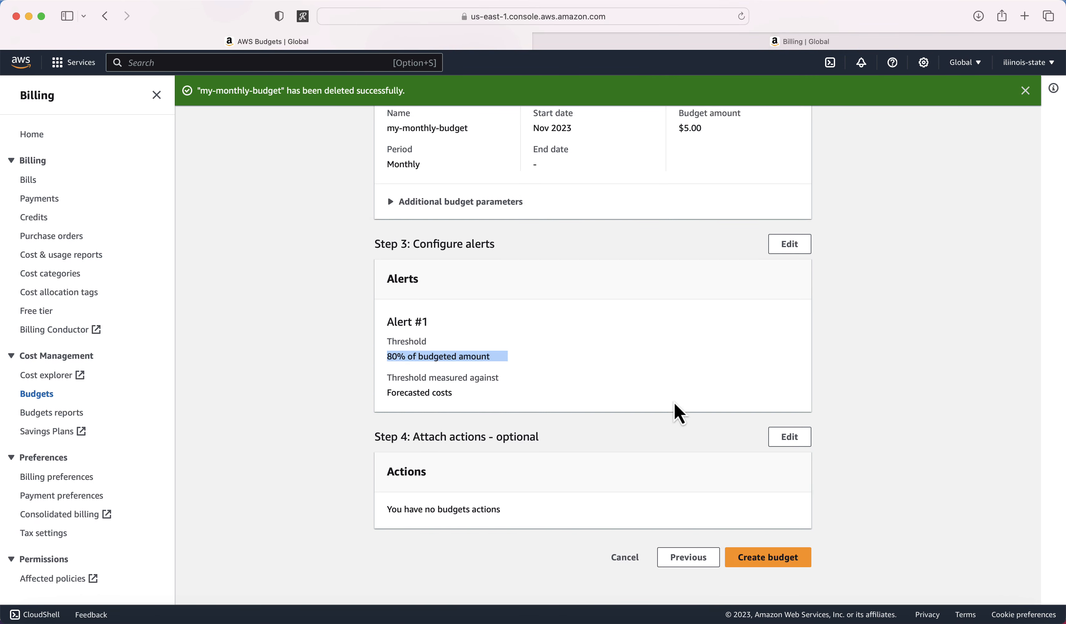
Step: Create my-monthly-budget, then review its details: $1.51 spent of $5.00 (30.14%), thresholds OK
click(773, 560)
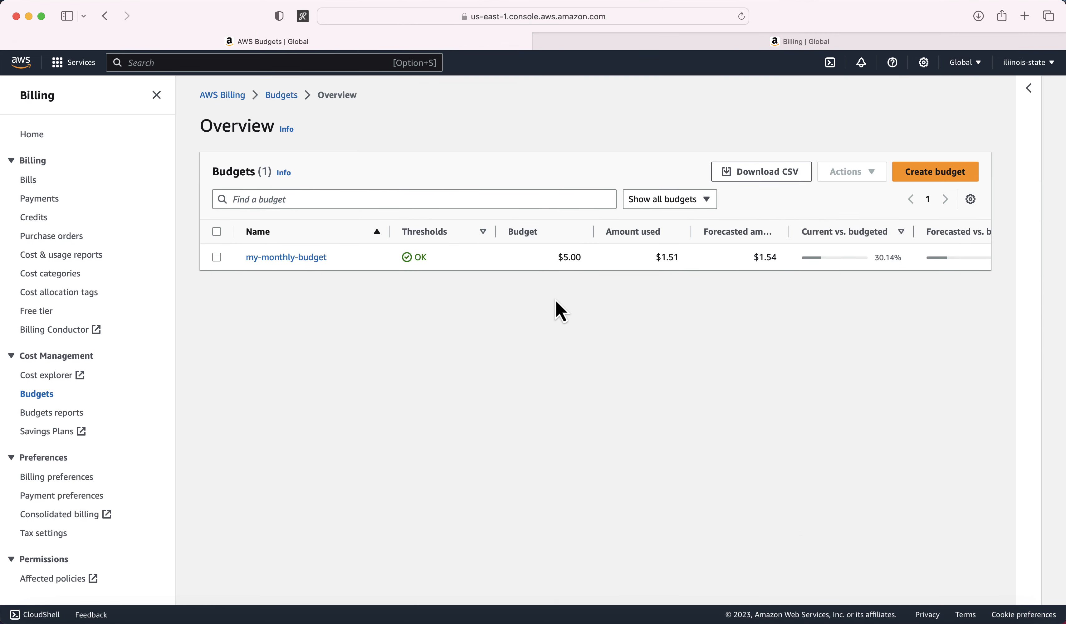
click(286, 257)
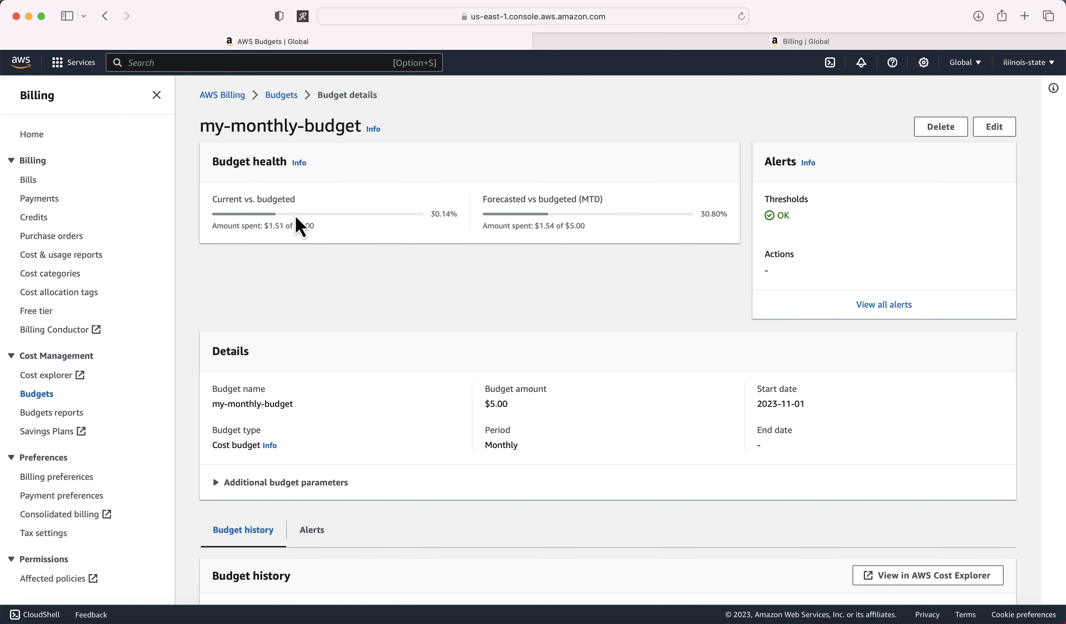
triple_click(279, 198)
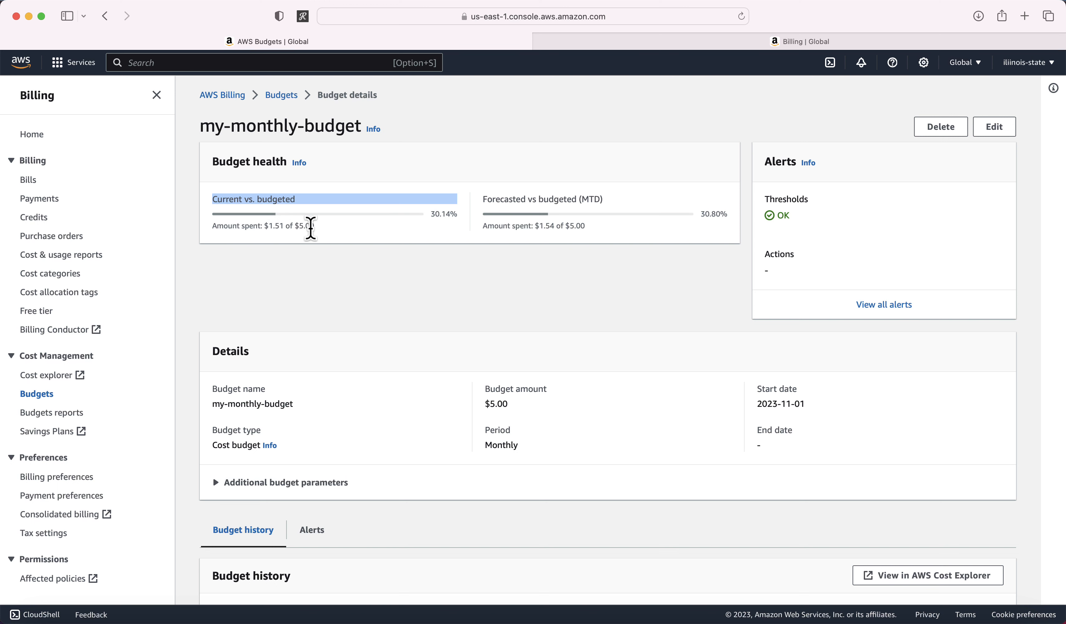
click(311, 228)
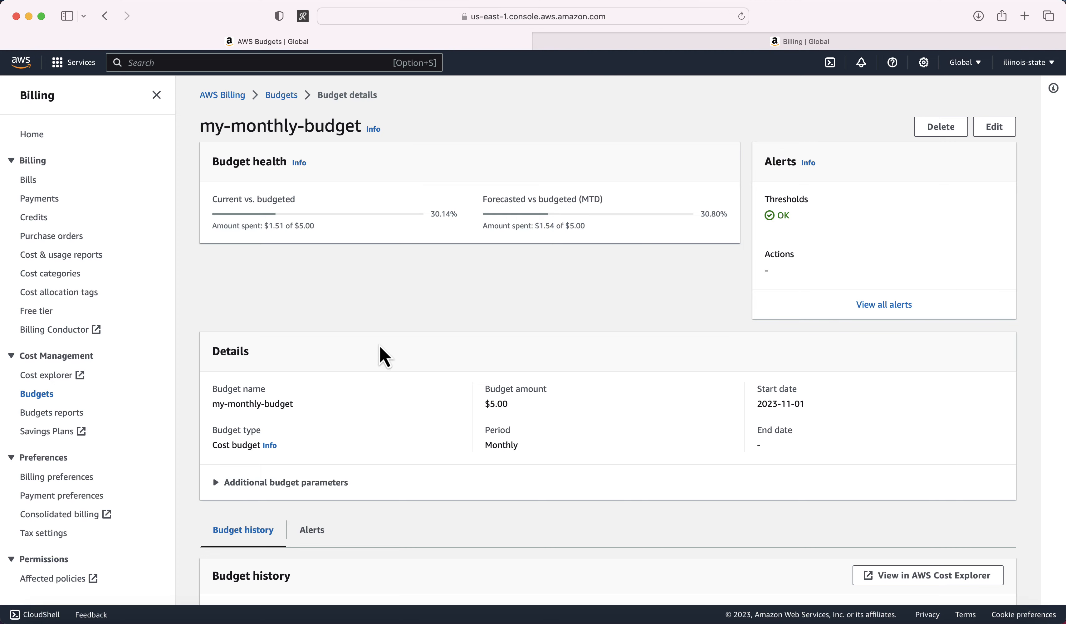
scroll(381, 352, down, 5)
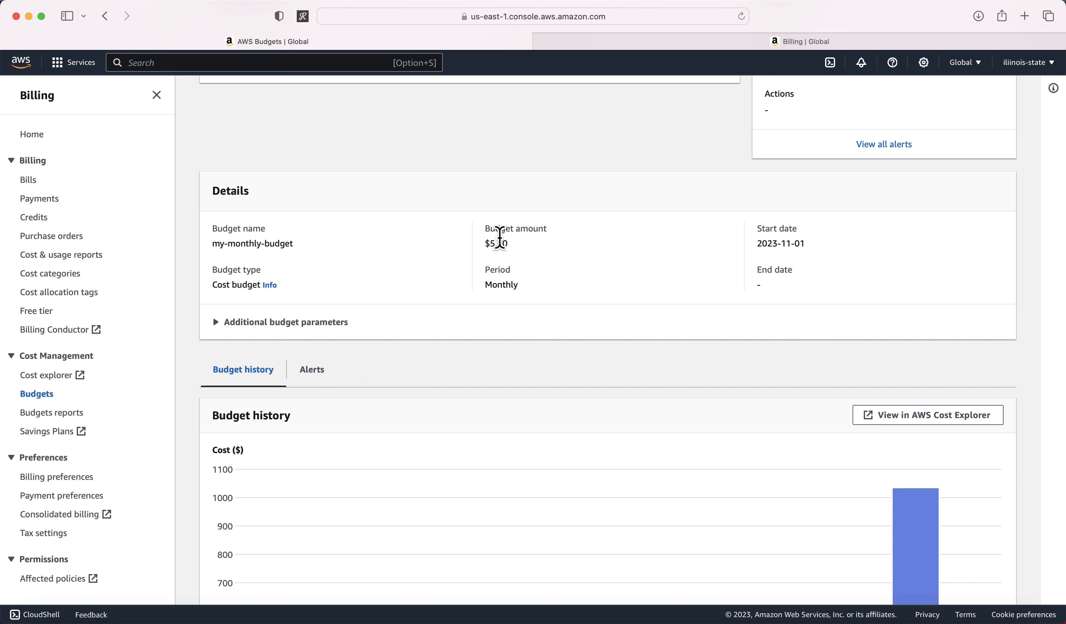
scroll(343, 304, down, 6)
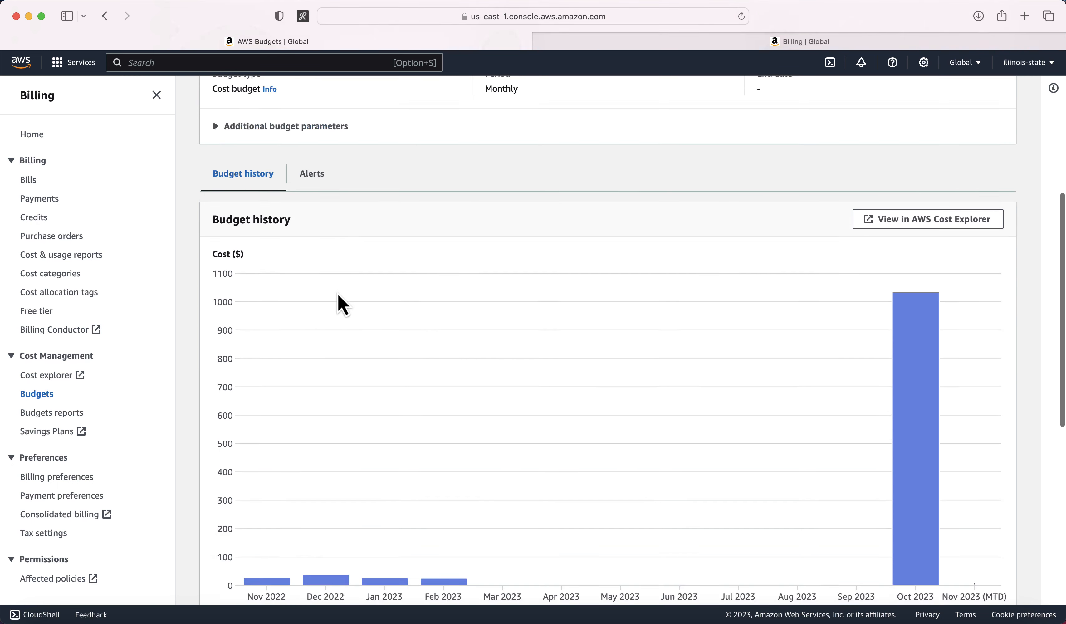
mouse_move(939, 317)
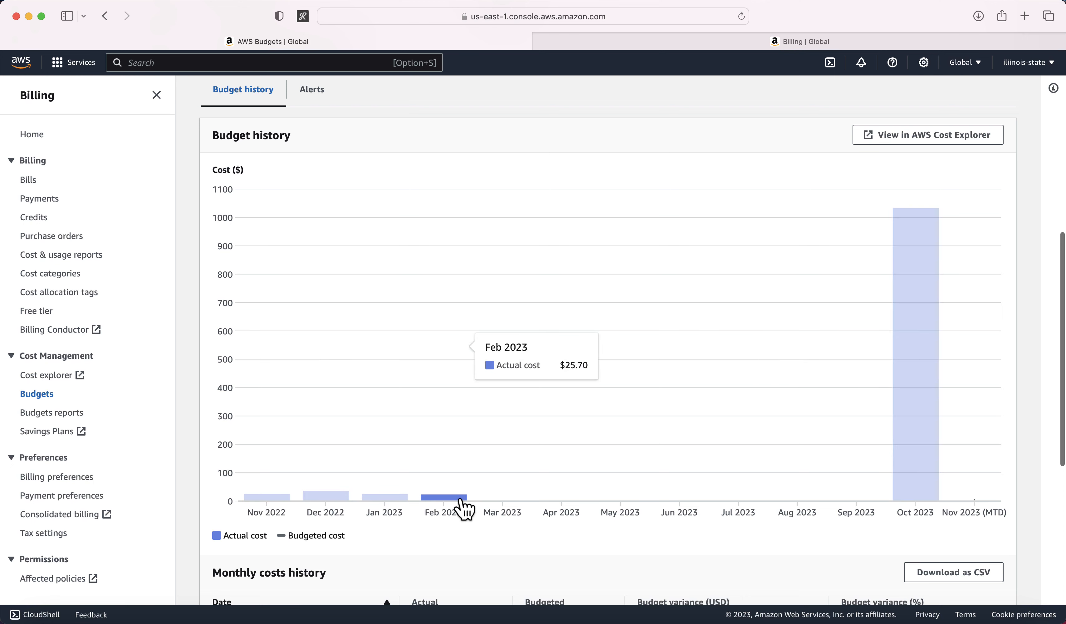
mouse_move(285, 500)
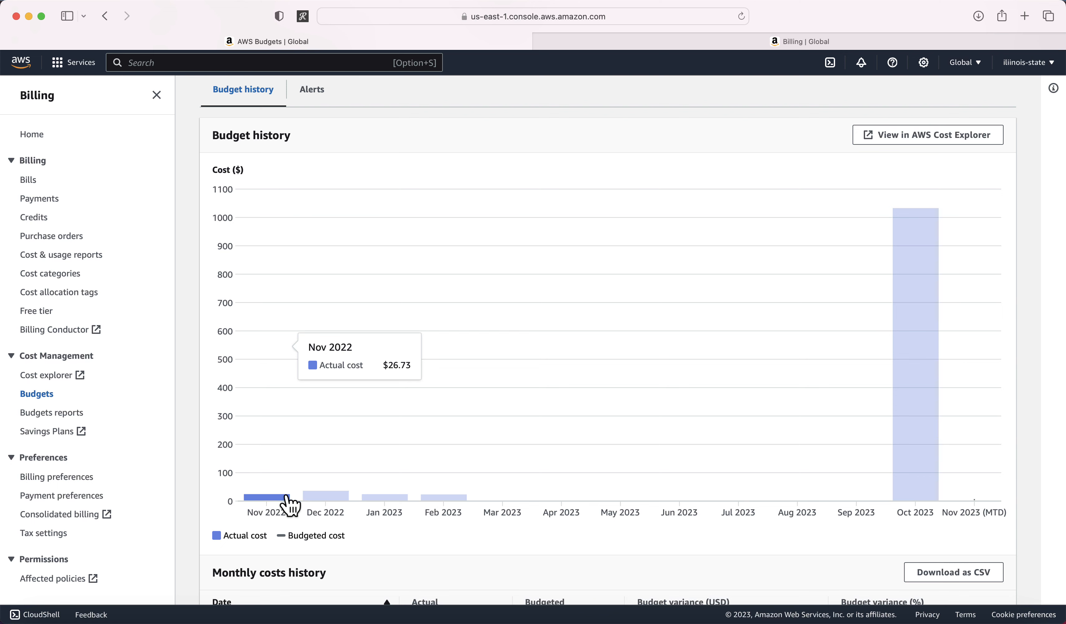
mouse_move(398, 508)
scroll(399, 508, down, 10)
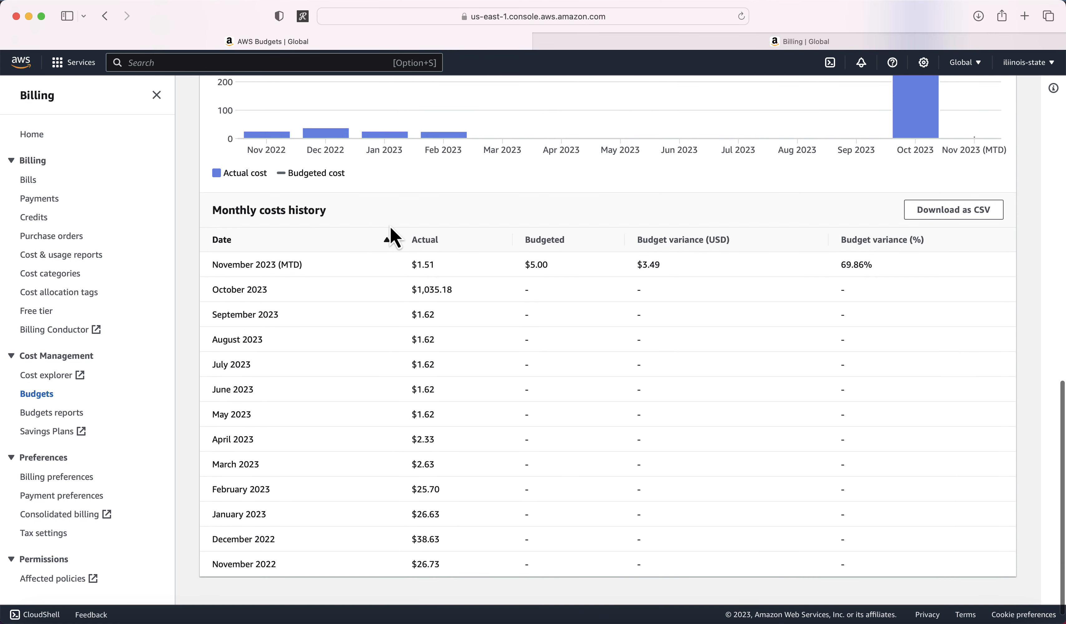
scroll(340, 281, up, 10)
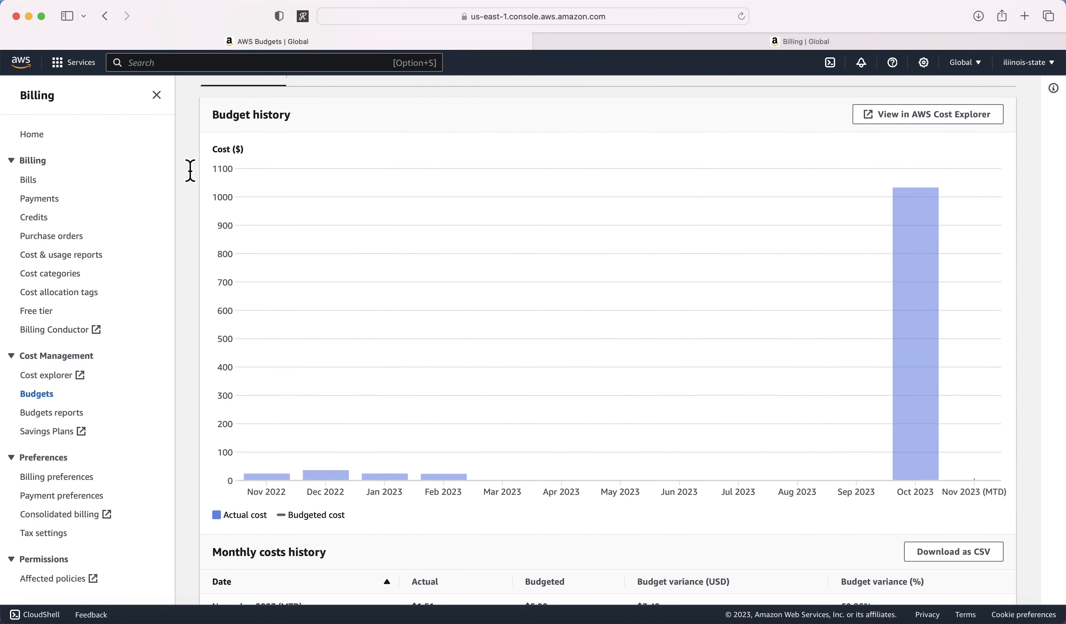
scroll(87, 178, up, 2)
scroll(262, 185, up, 12)
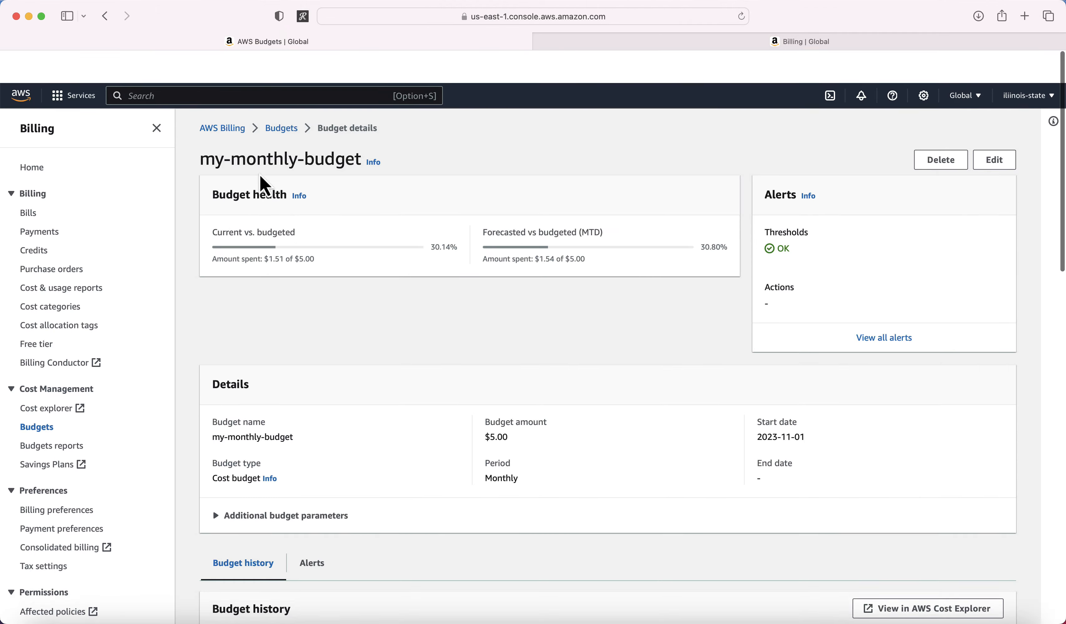
Step: Start a new Customize (advanced) budget of type Cost budget from the Budgets list
click(282, 95)
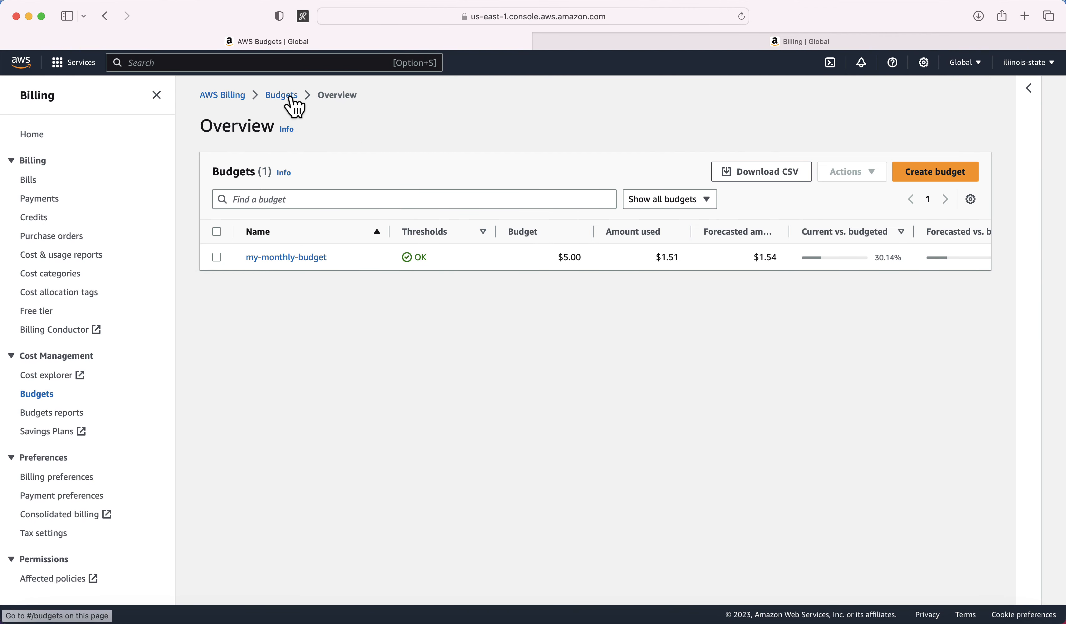
click(954, 173)
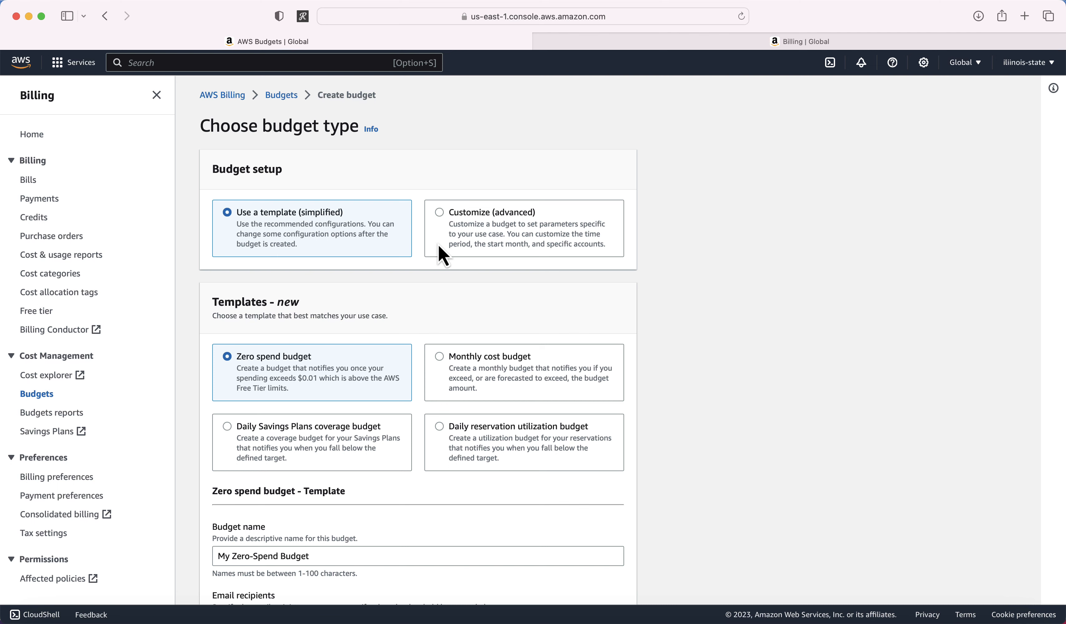
click(440, 214)
scroll(510, 300, down, 3)
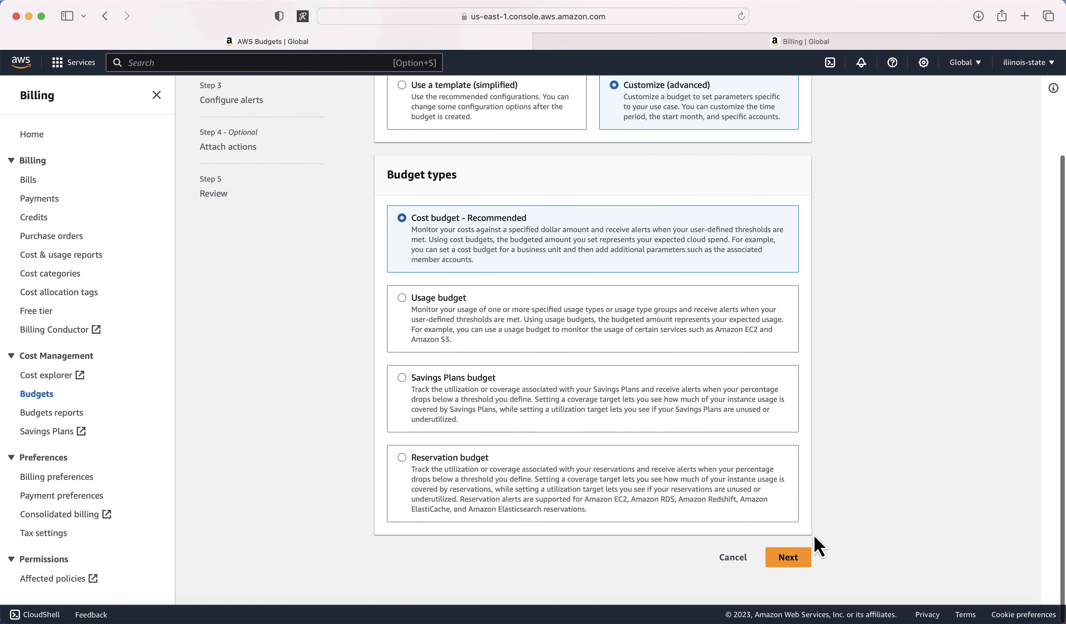
click(796, 566)
scroll(608, 442, down, 6)
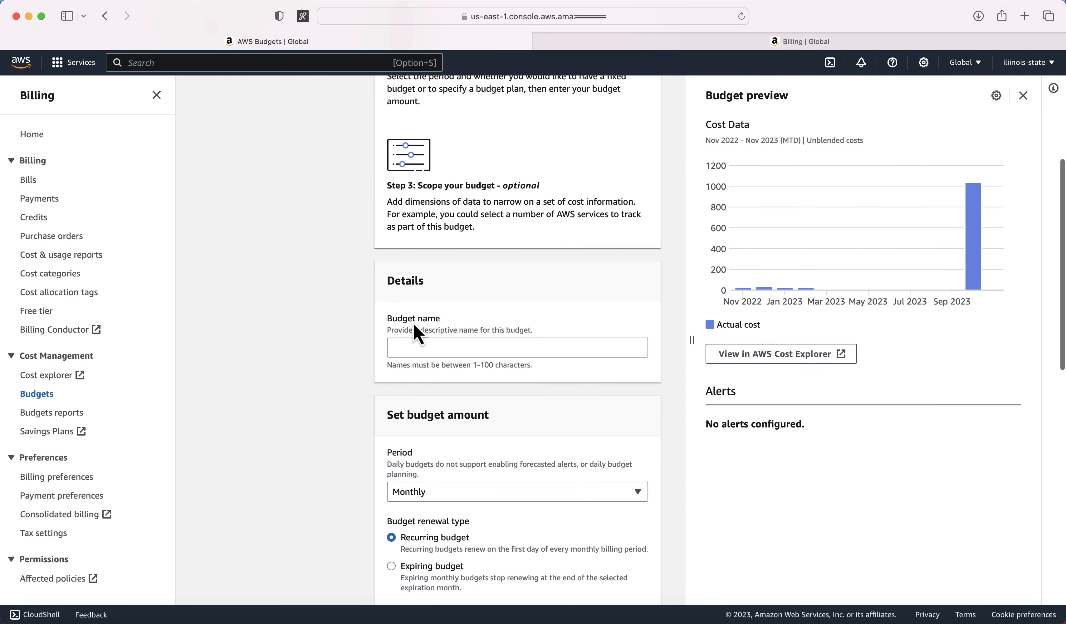
Step: Name the budget my-daily-budget, set the period to Daily and the fixed amount to $1.00
click(415, 348)
text(my-dai)
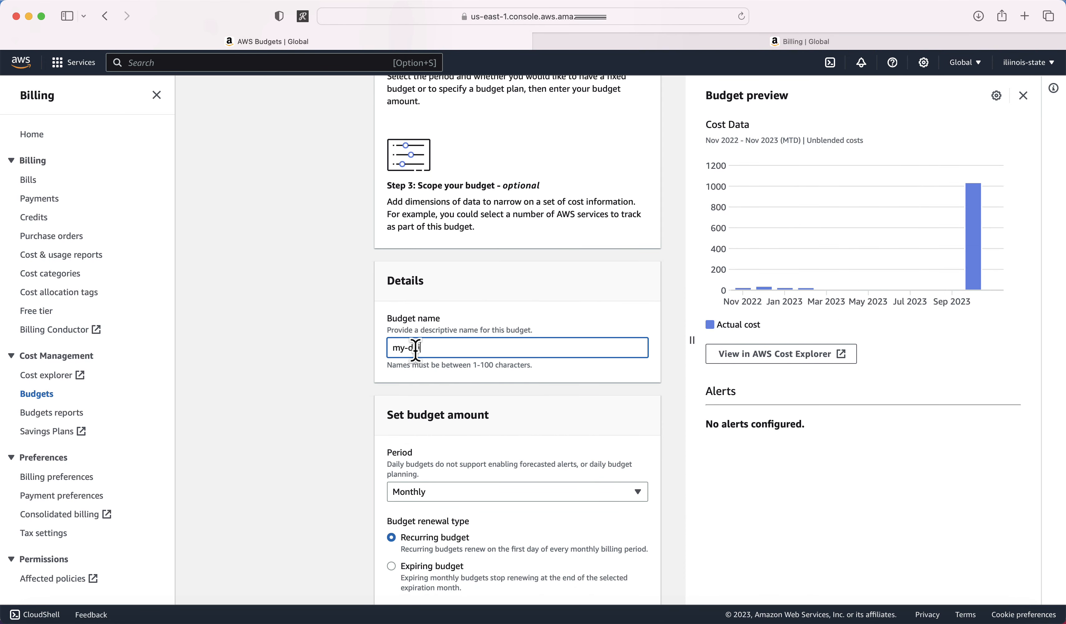
text(ly-budget)
scroll(337, 422, down, 5)
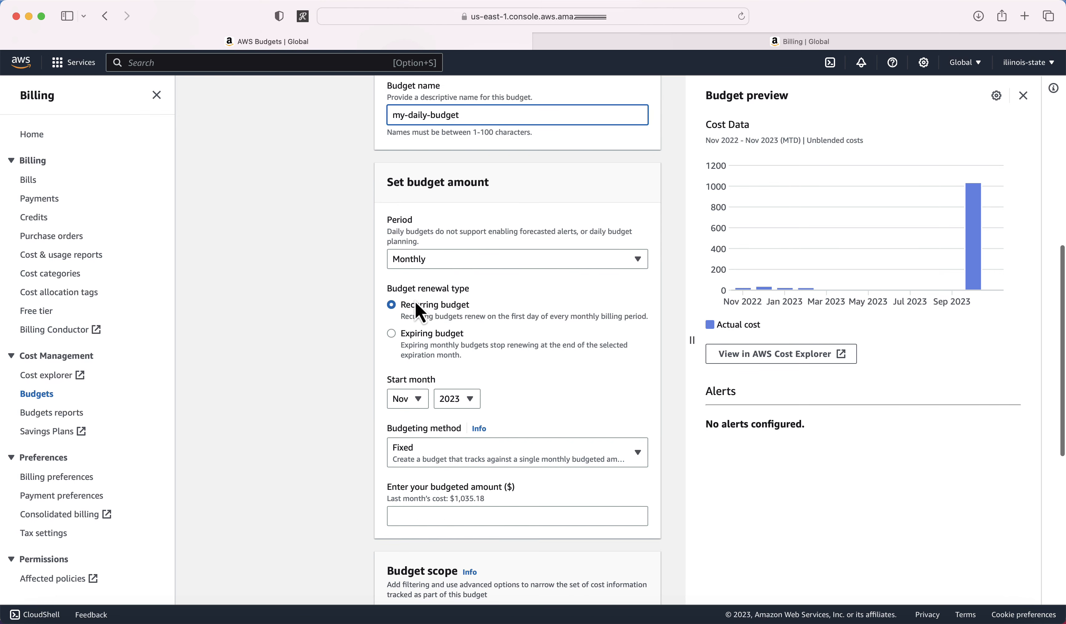
click(434, 262)
click(424, 280)
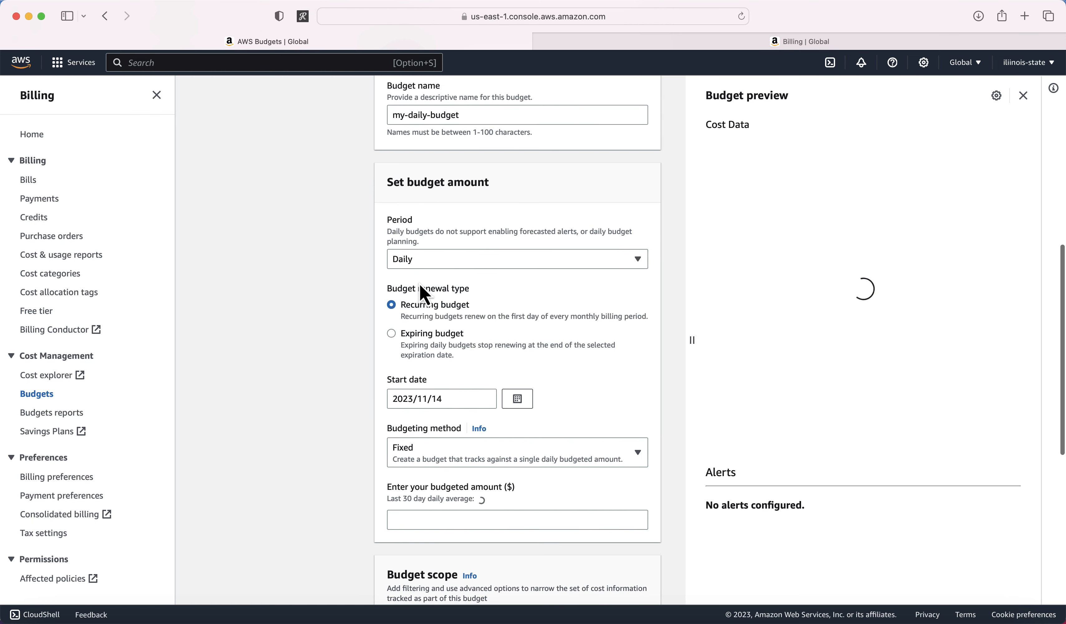
scroll(341, 353, down, 2)
click(444, 415)
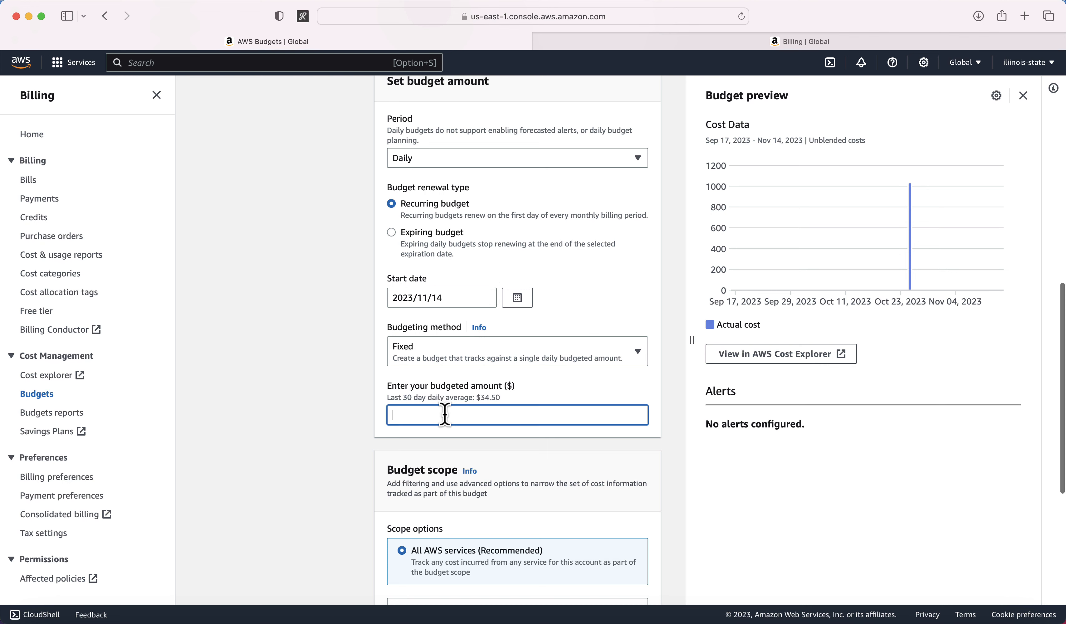
text(1)
click(295, 422)
scroll(295, 422, down, 6)
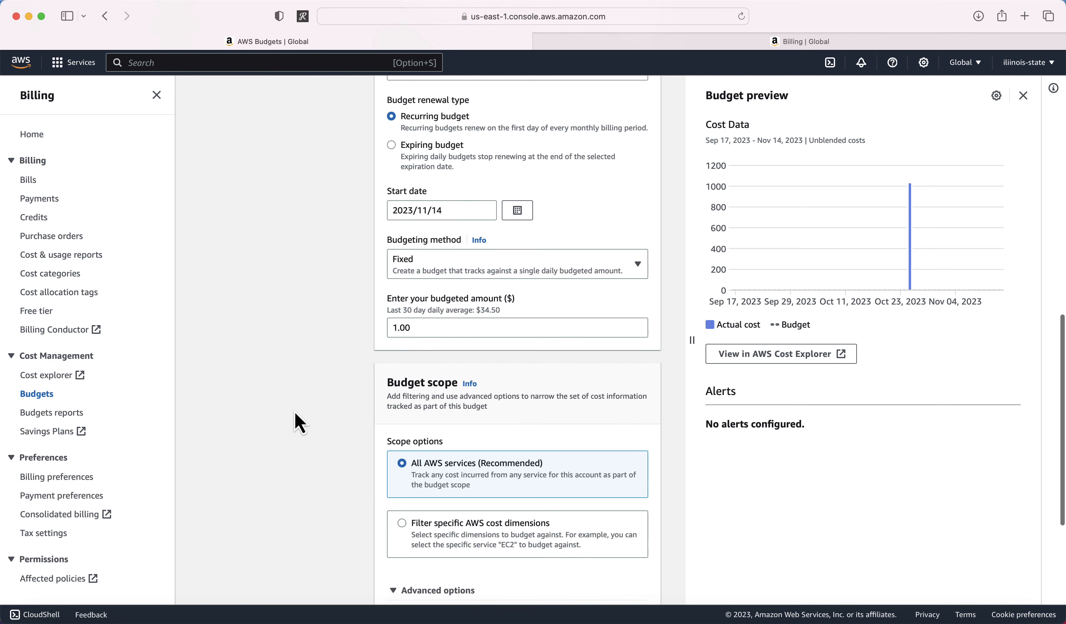
scroll(402, 325, down, 3)
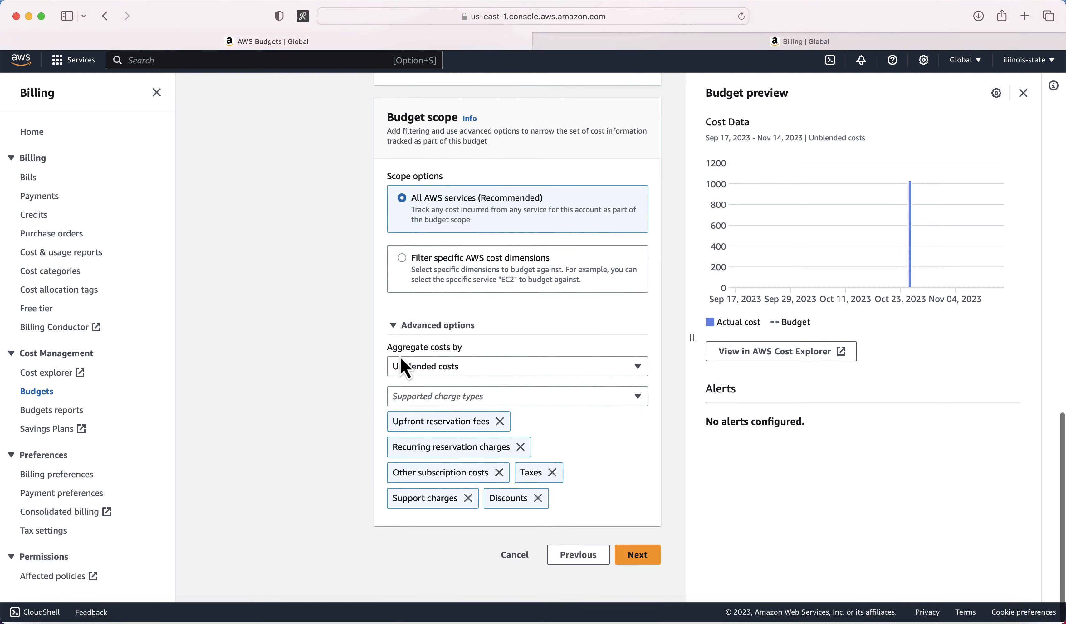
Step: Add Alert #1 with a 90% Actual cost threshold, emailing the recipient's address
click(641, 560)
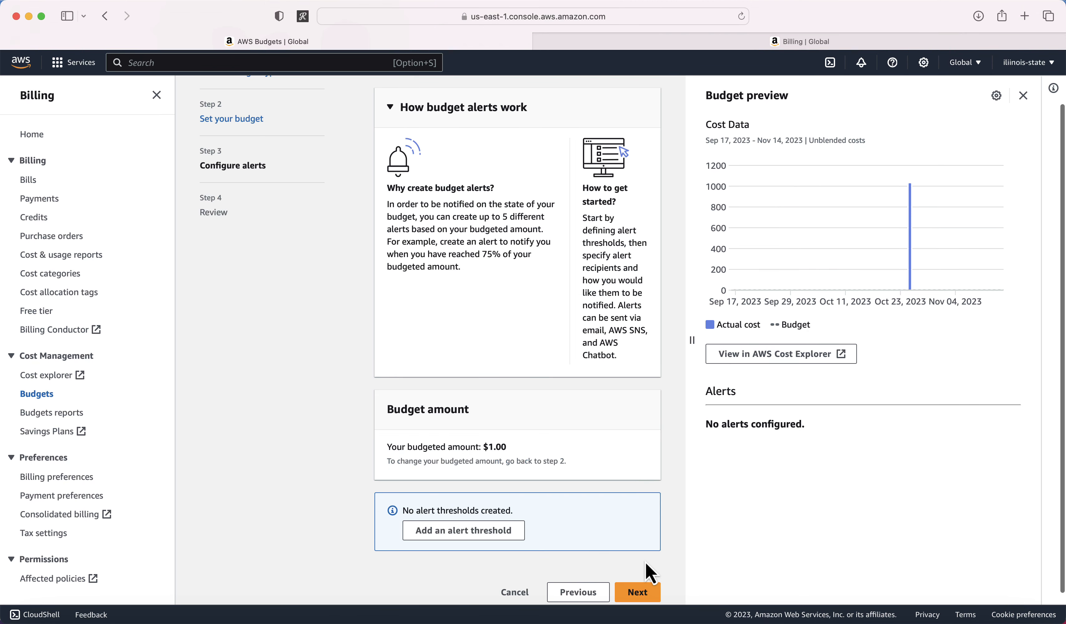
click(505, 531)
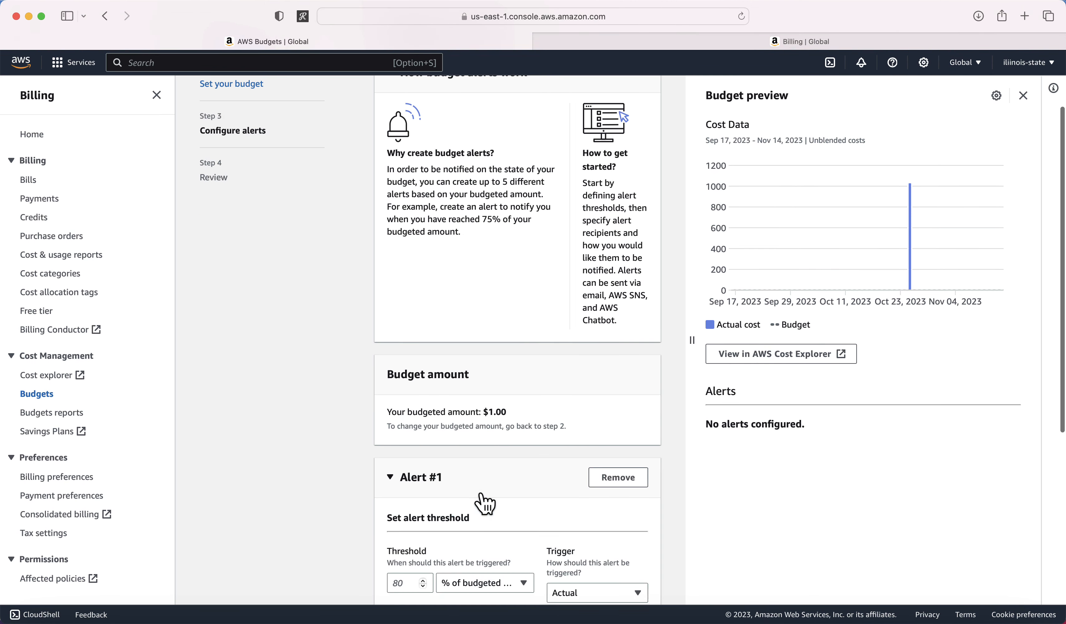
scroll(403, 242, down, 8)
click(410, 246)
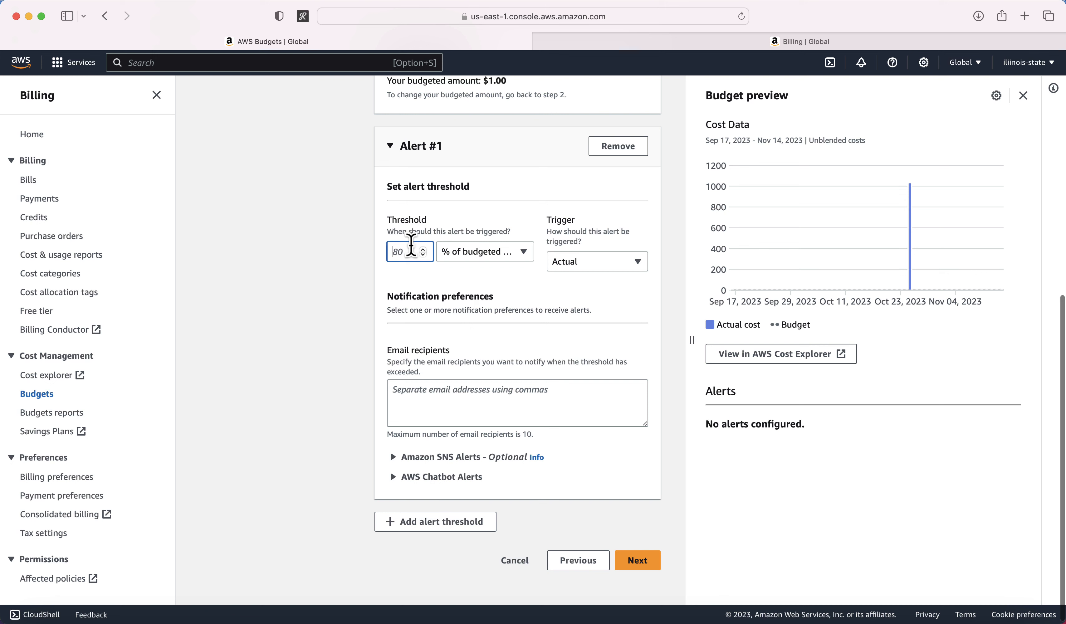
text(90)
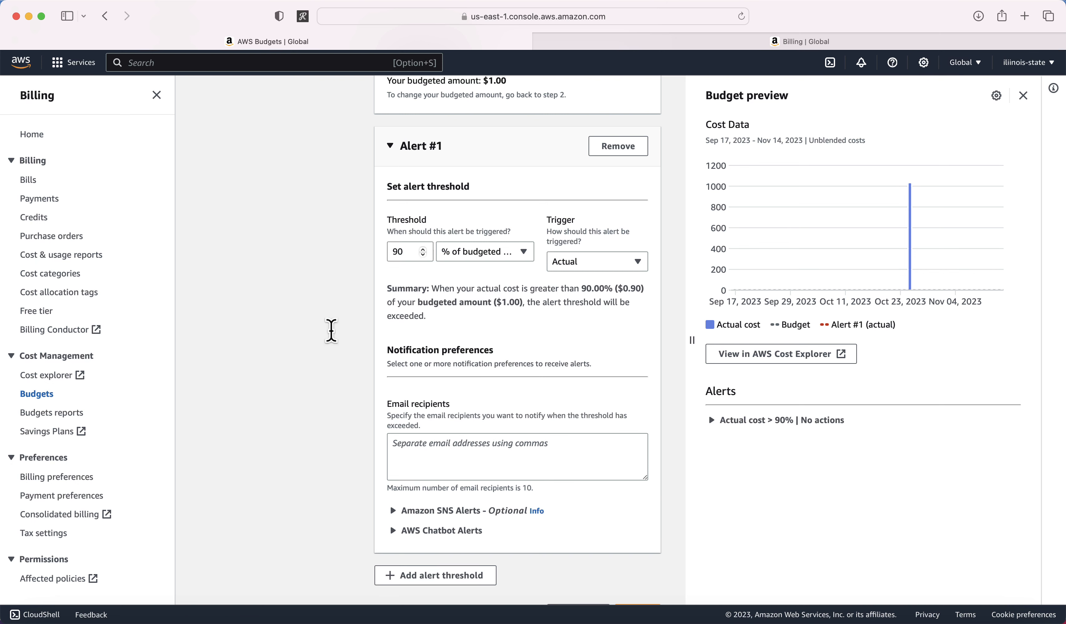
click(394, 404)
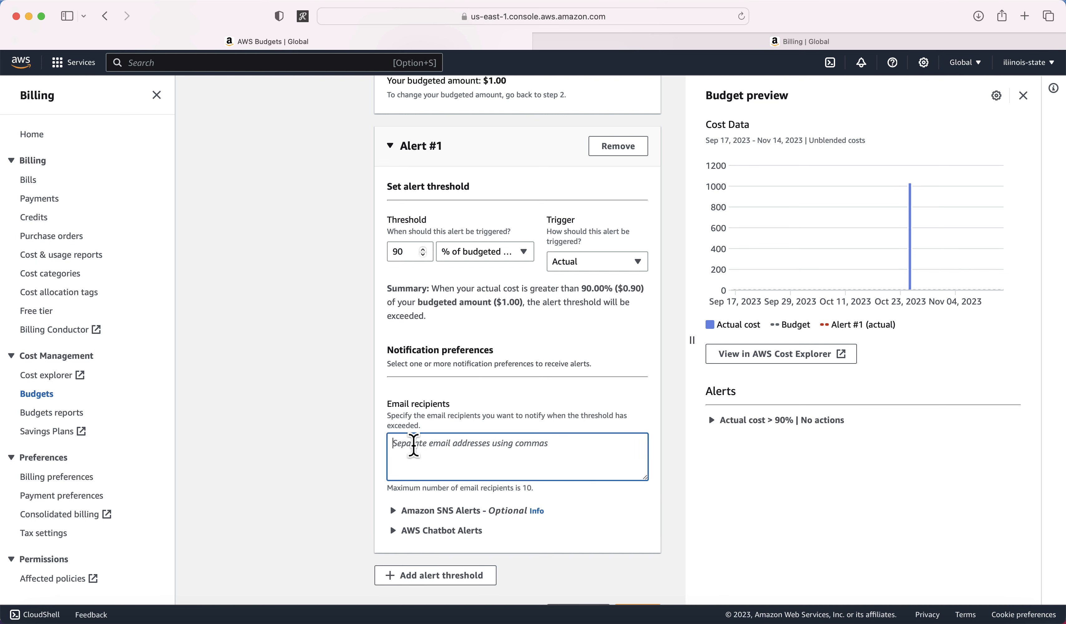
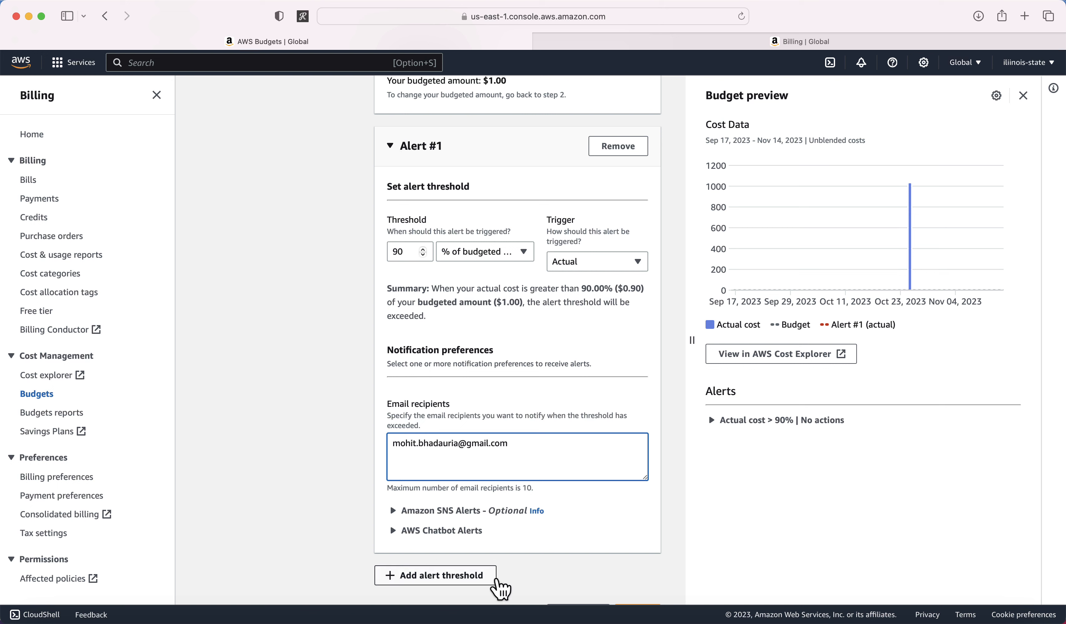
scroll(353, 550, down, 3)
Step: Confirm the Review page and create the $1.00 daily my-daily-budget
click(635, 558)
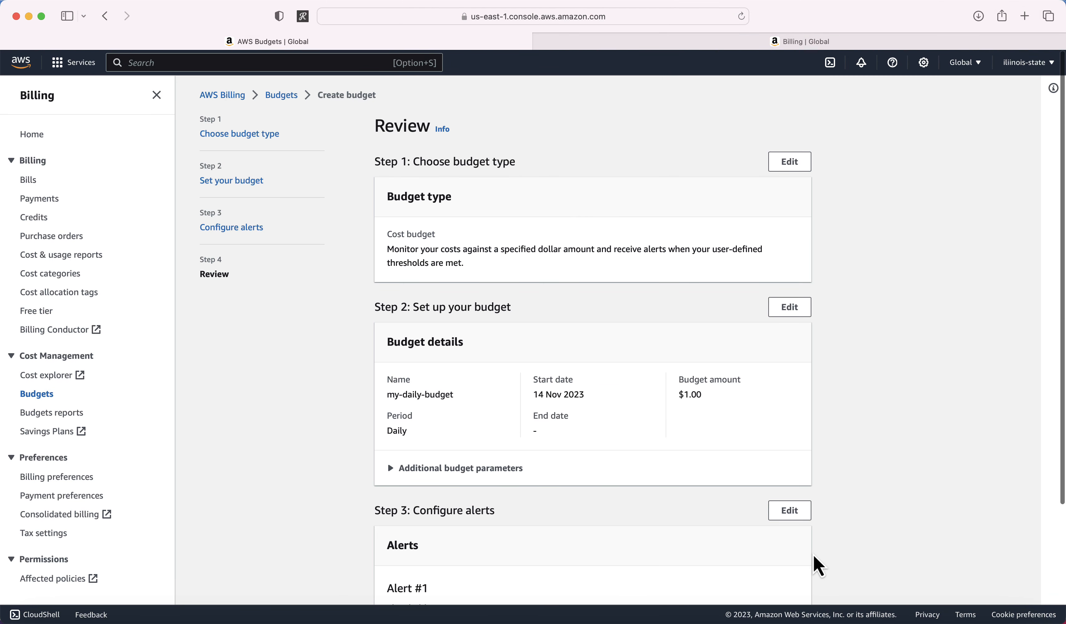
scroll(814, 561, down, 4)
click(781, 552)
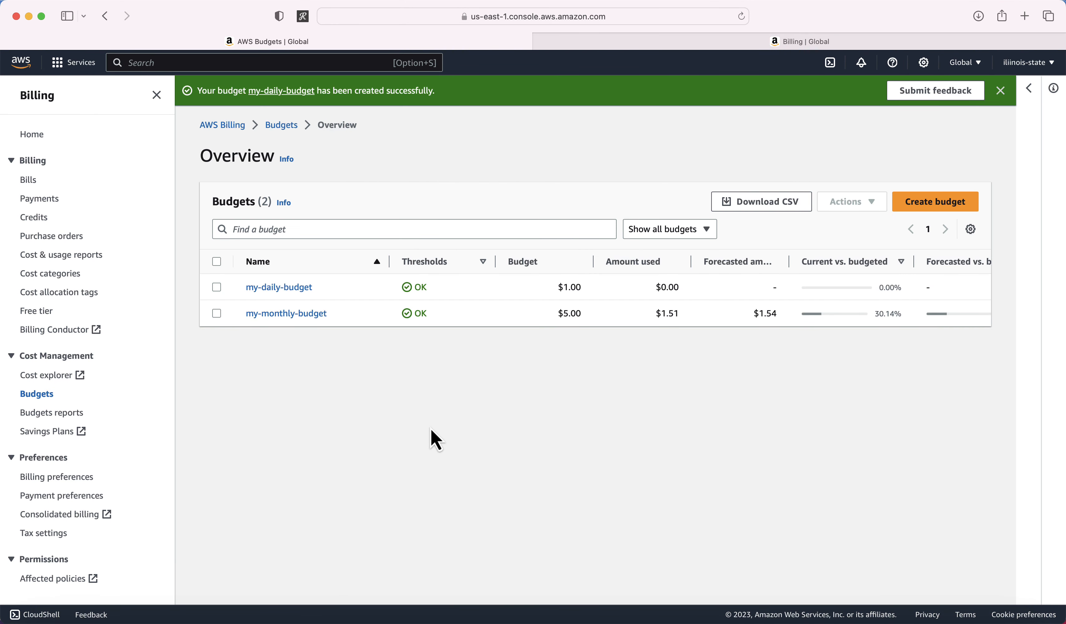